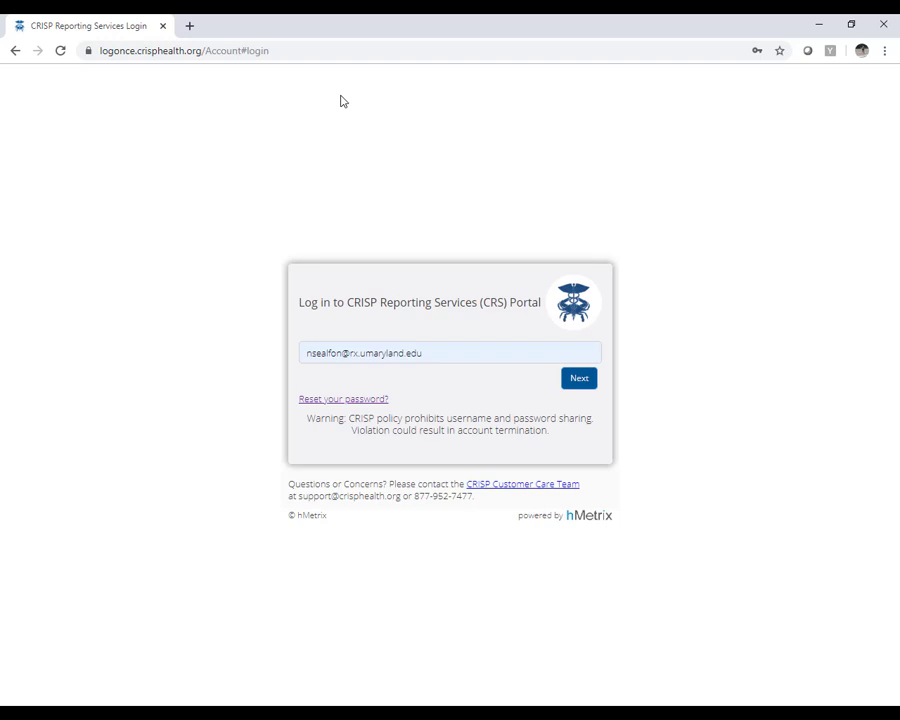
Fill in the saved account e-mail on the CRS Portal login form and proceed to the password entry.
{"action": "left_click", "coordinate": [431, 354]}
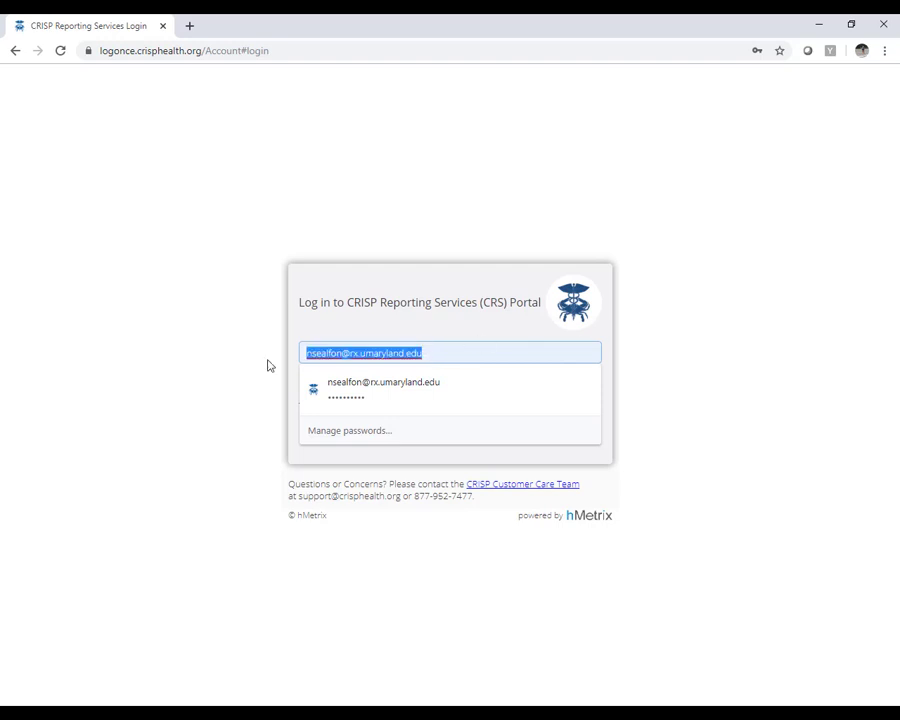
{"action": "left_click", "coordinate": [388, 388]}
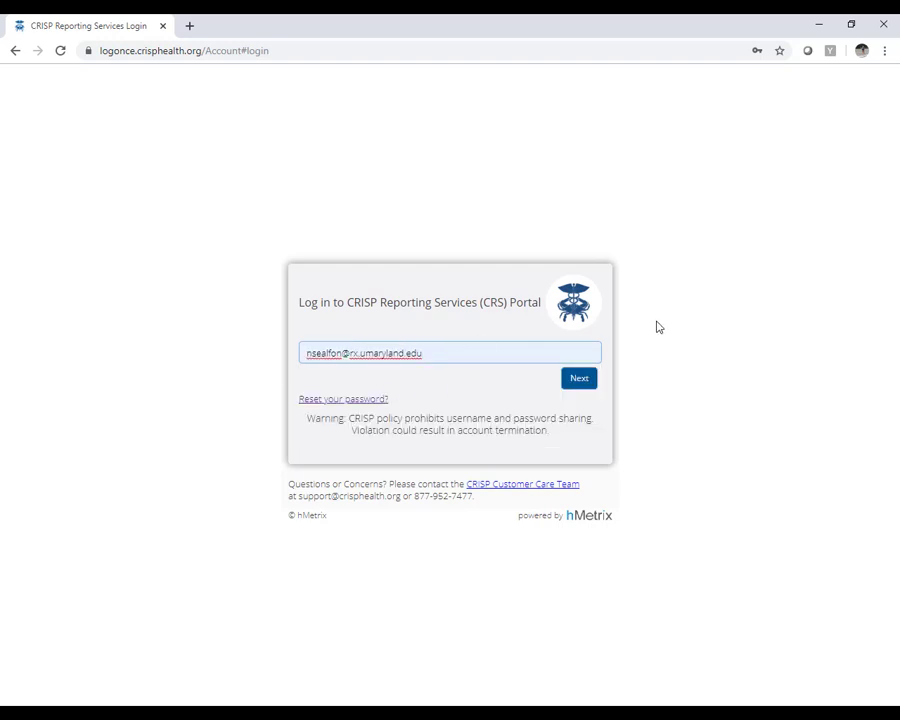
{"action": "left_click", "coordinate": [583, 382]}
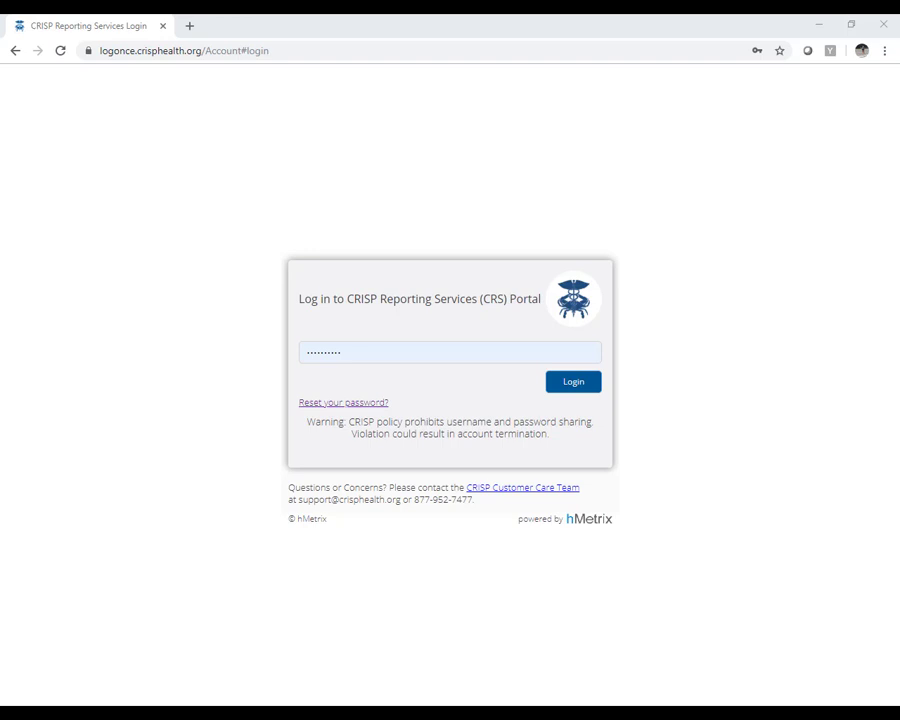
Try to log in with a different account password in place of the saved one, and dismiss the resulting dialog.
{"action": "left_click", "coordinate": [343, 353]}
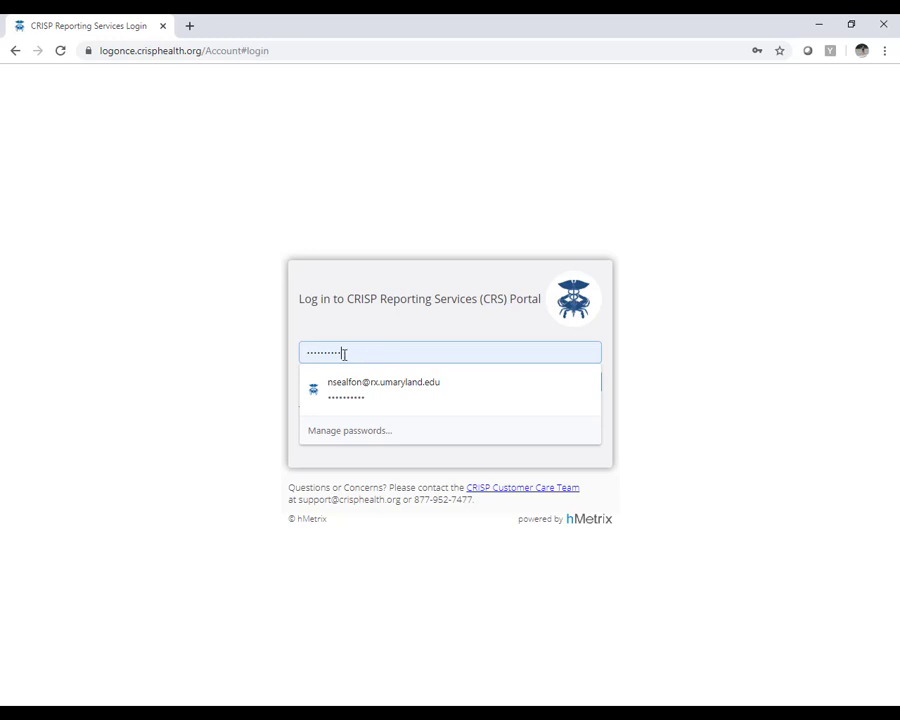
{"action": "left_click_drag", "start_coordinate": [343, 353], "coordinate": [295, 357]}
{"action": "type", "text": "•••••"}
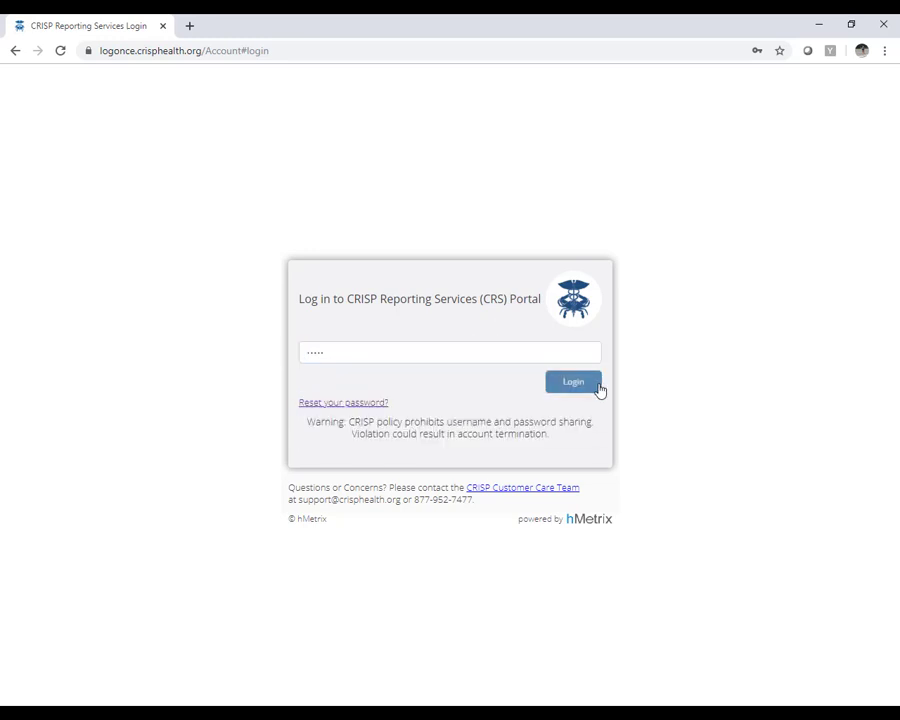
{"action": "left_click", "coordinate": [598, 387]}
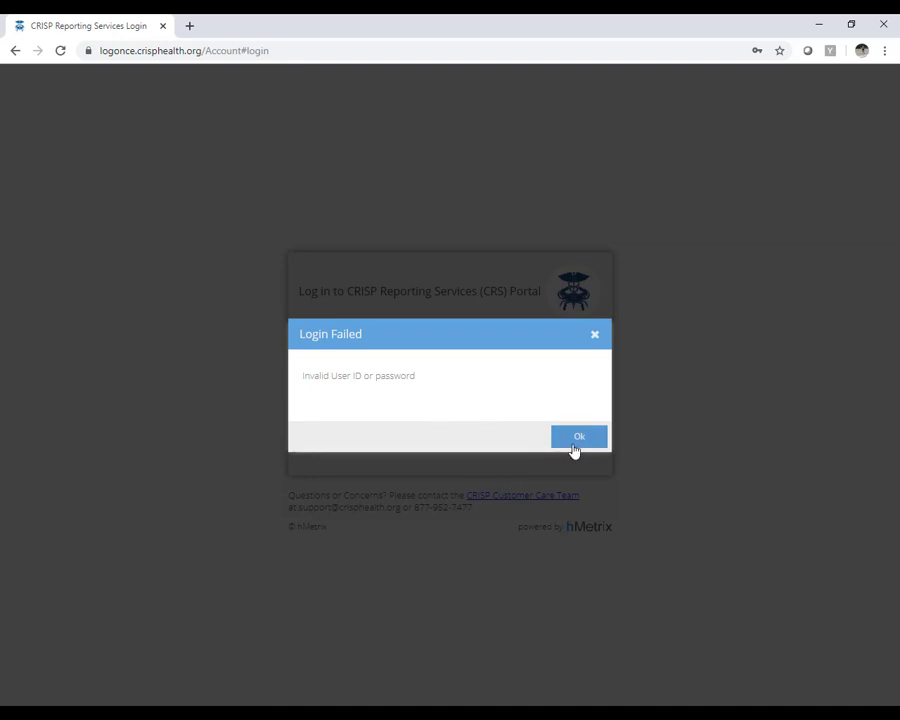
{"action": "left_click", "coordinate": [577, 448]}
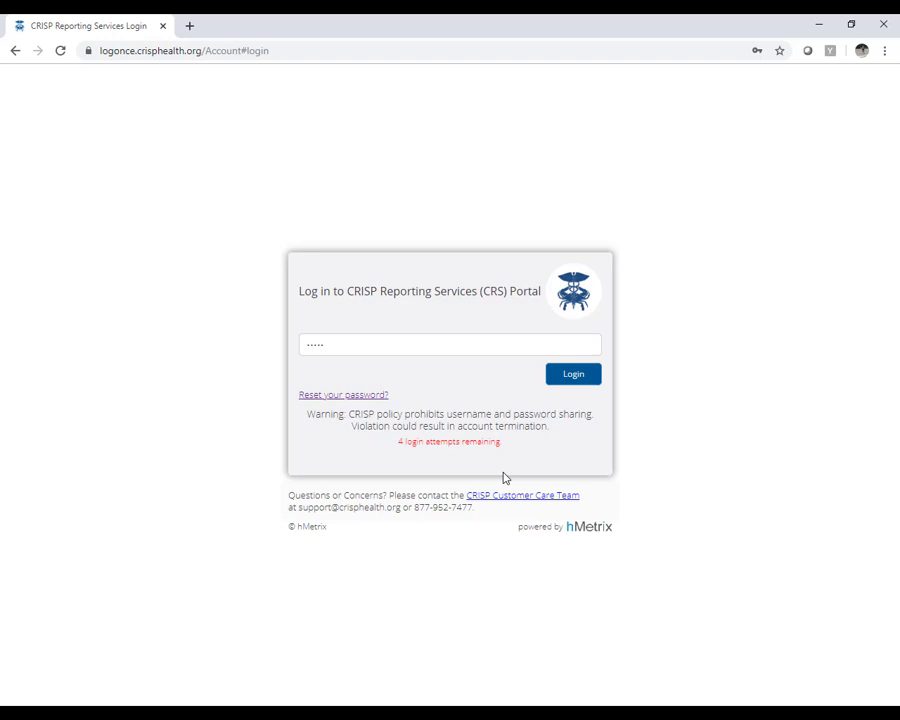
View the password reset form, close it without sending a link, and log in with the saved account password.
{"action": "left_click", "coordinate": [307, 396]}
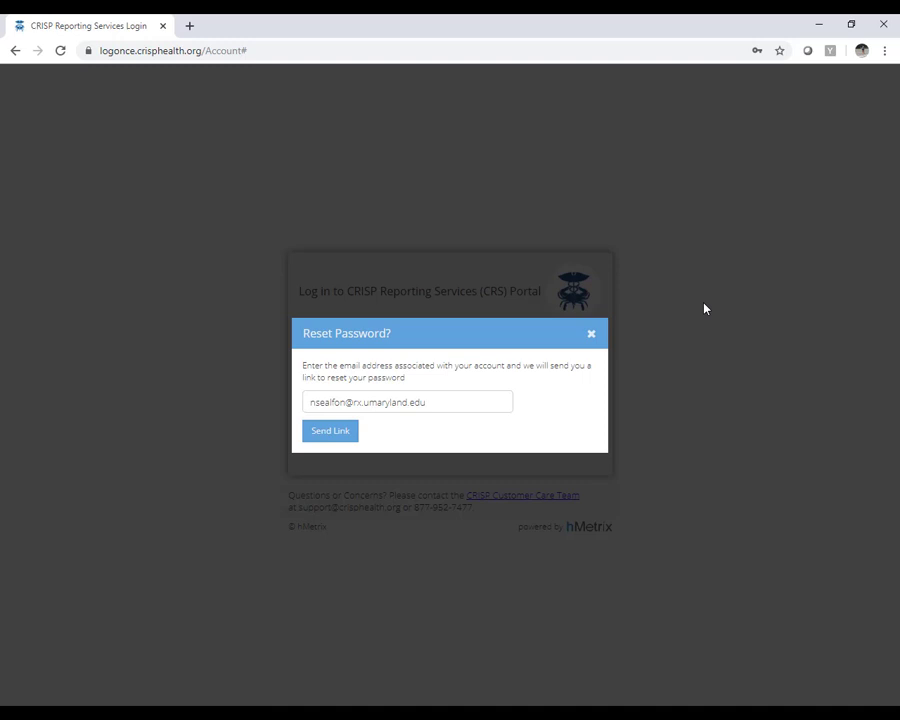
{"action": "left_click", "coordinate": [593, 337]}
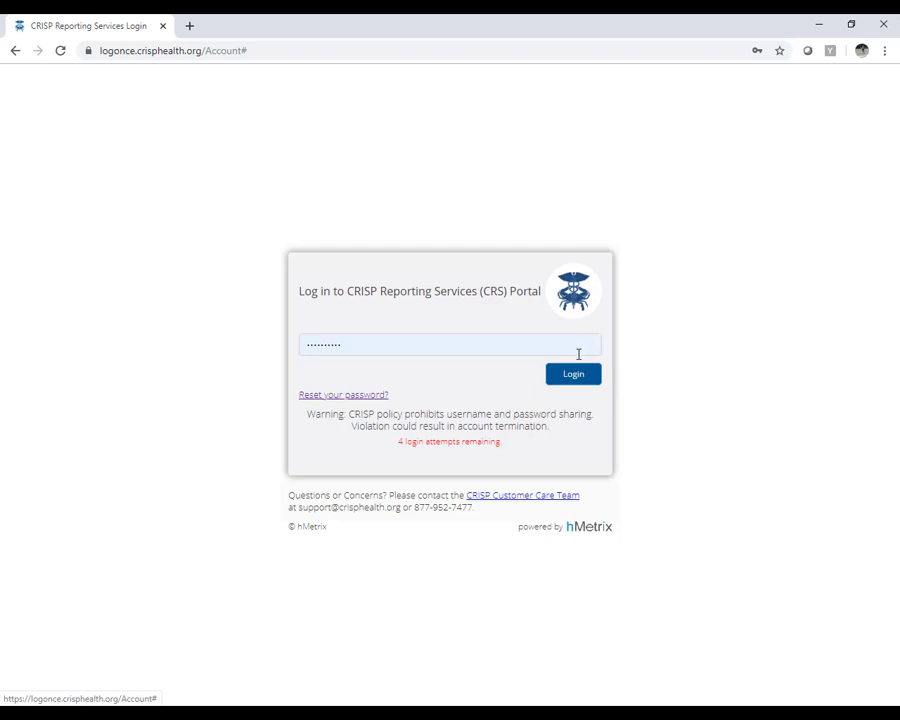
{"action": "left_click", "coordinate": [556, 375]}
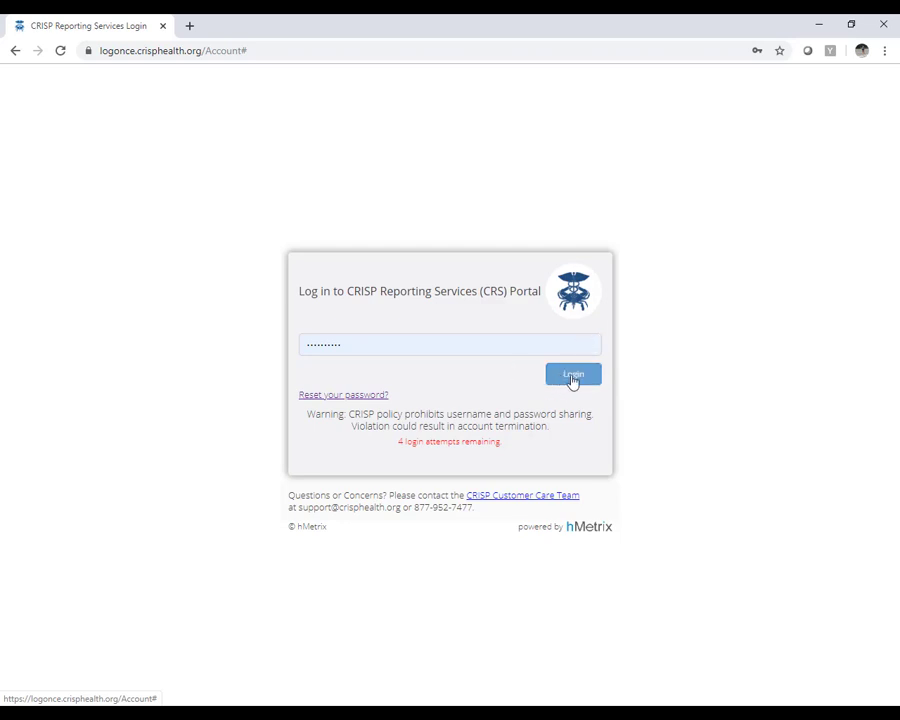
{"action": "left_click", "coordinate": [573, 378]}
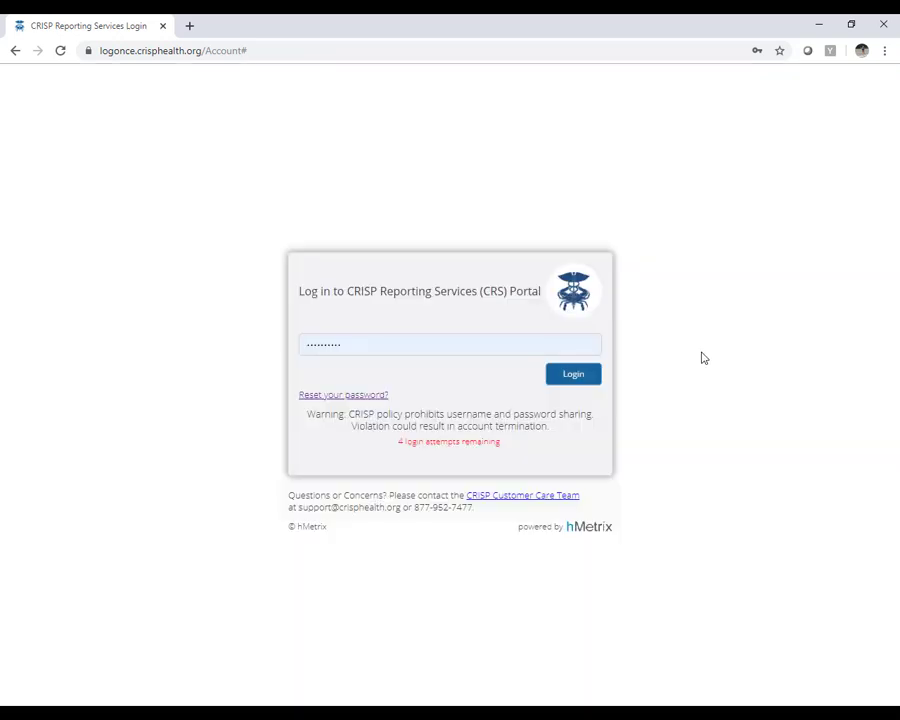
{"action": "left_click", "coordinate": [570, 380]}
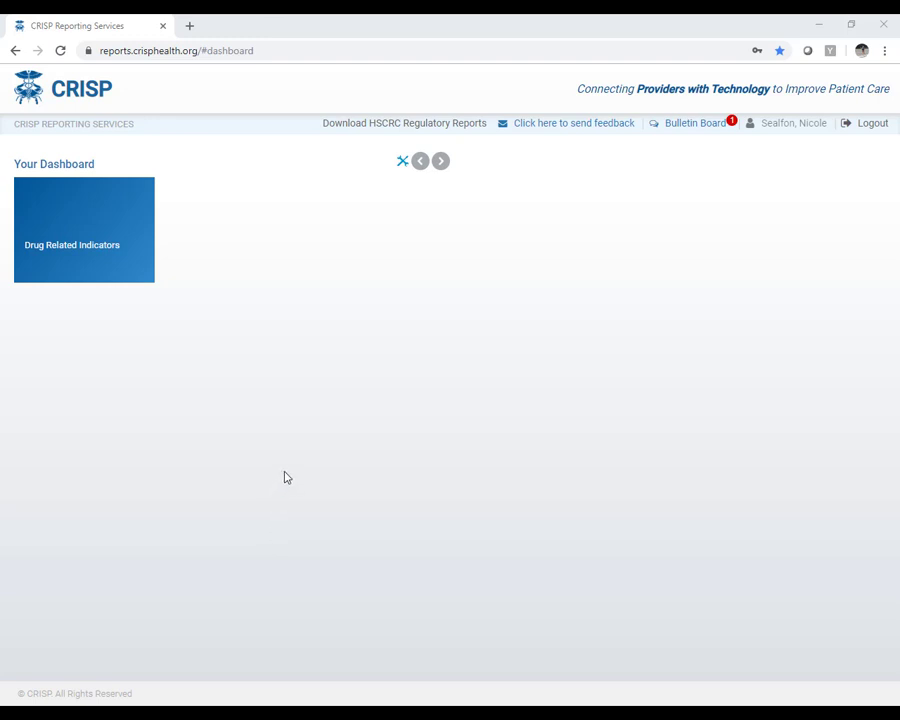
Open the PDMP Dashboard report from the Drug Related Indicators dashboard card.
{"action": "mouse_move", "coordinate": [128, 228]}
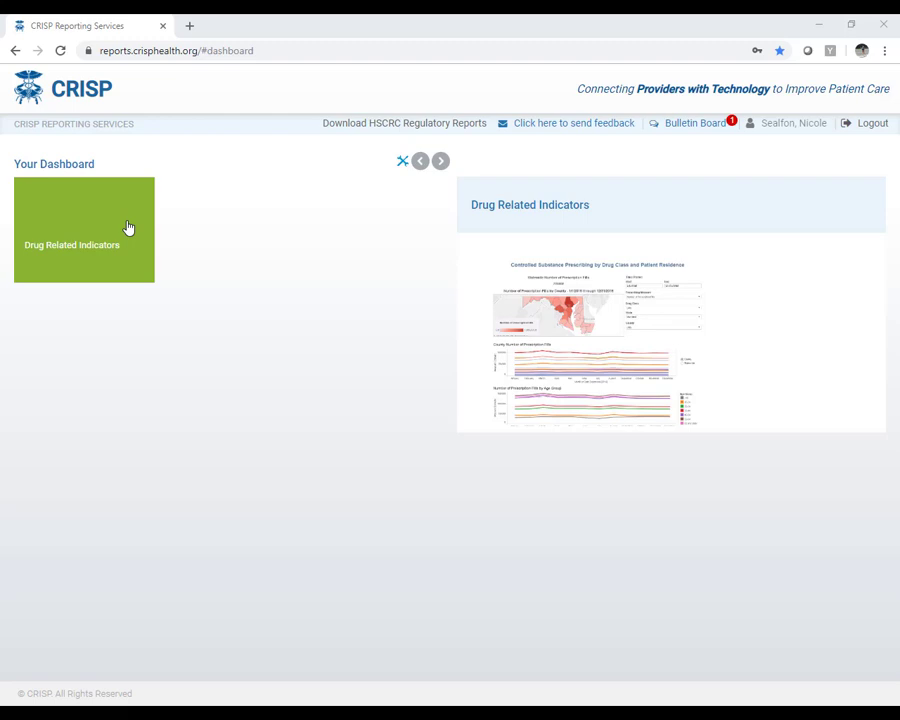
{"action": "left_click", "coordinate": [128, 228]}
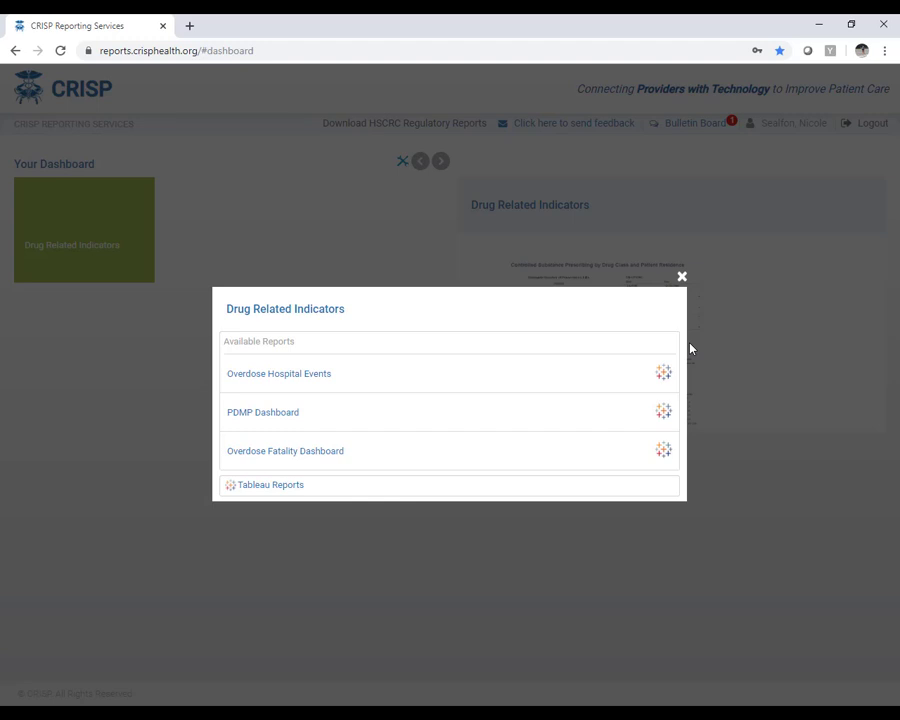
{"action": "left_click", "coordinate": [661, 416]}
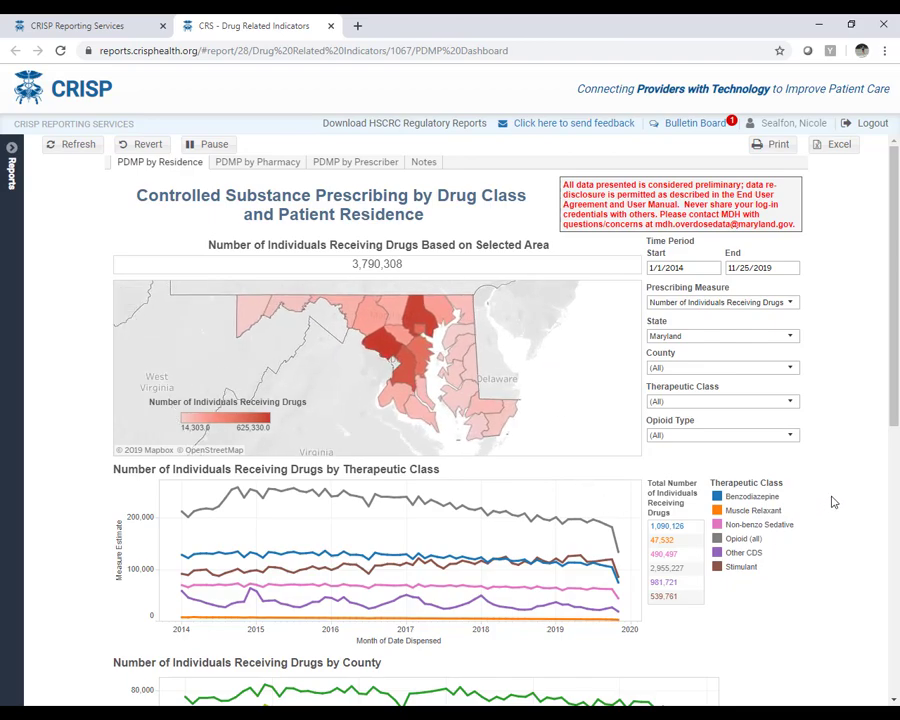
Look through the map, filters and the therapeutic class, county and age group charts on the PDMP by Residence view.
{"action": "scroll", "coordinate": [583, 481], "scroll_direction": "down", "scroll_amount": 5}
{"action": "scroll", "coordinate": [583, 397], "scroll_direction": "down", "scroll_amount": 5}
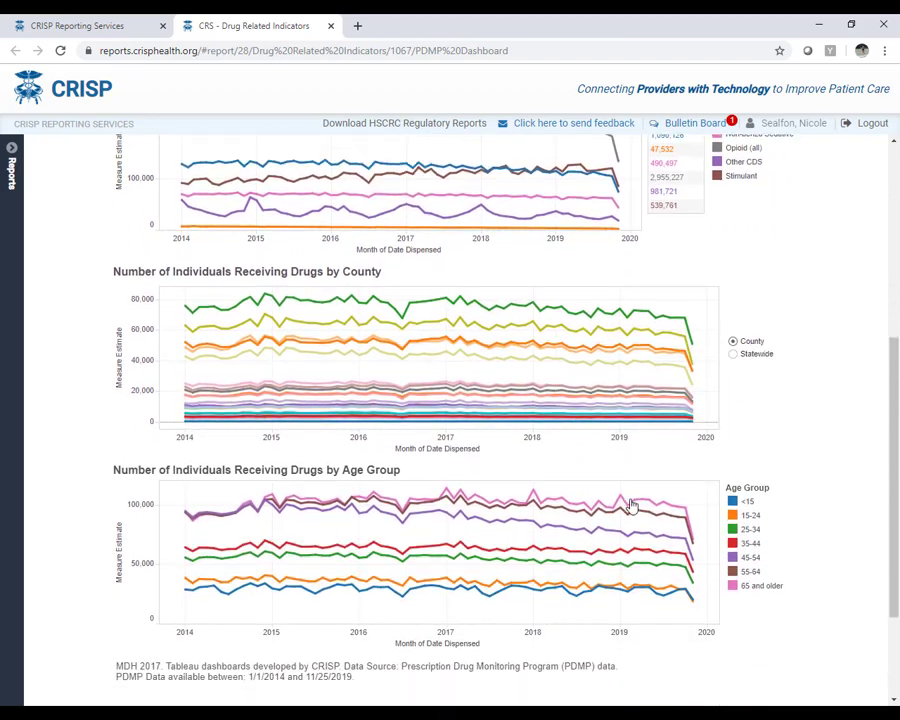
{"action": "scroll", "coordinate": [636, 508], "scroll_direction": "up", "scroll_amount": 9}
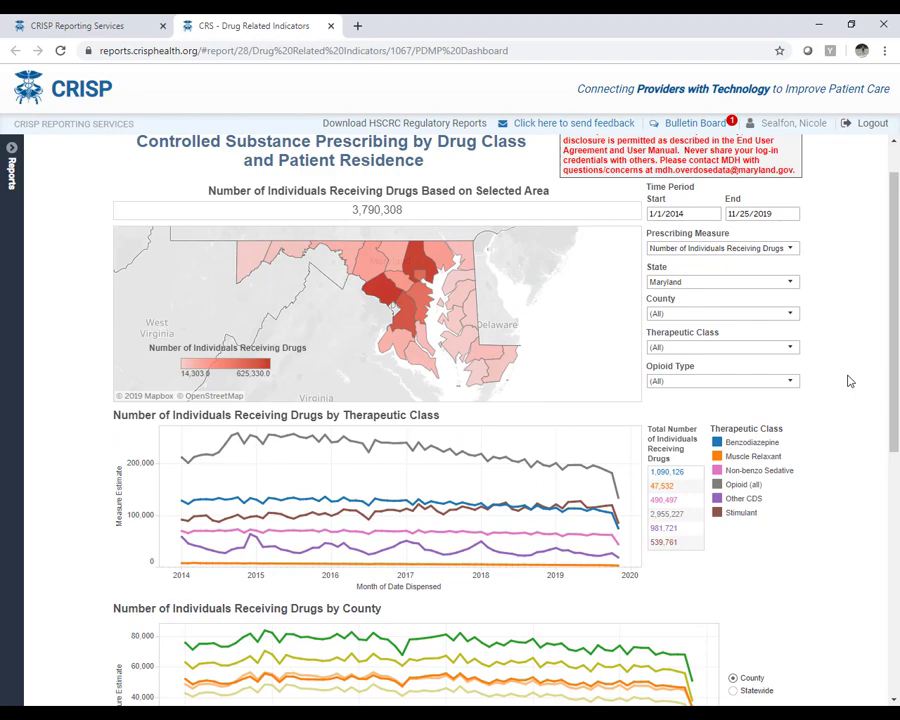
{"action": "scroll", "coordinate": [848, 381], "scroll_direction": "up", "scroll_amount": 1}
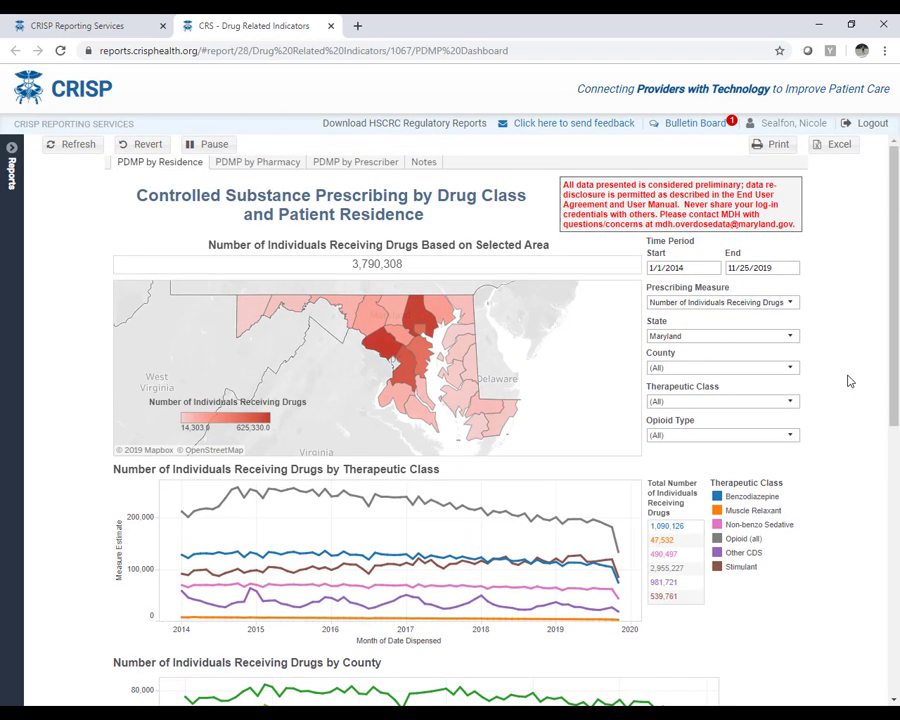
{"action": "scroll", "coordinate": [848, 381], "scroll_direction": "down", "scroll_amount": 1}
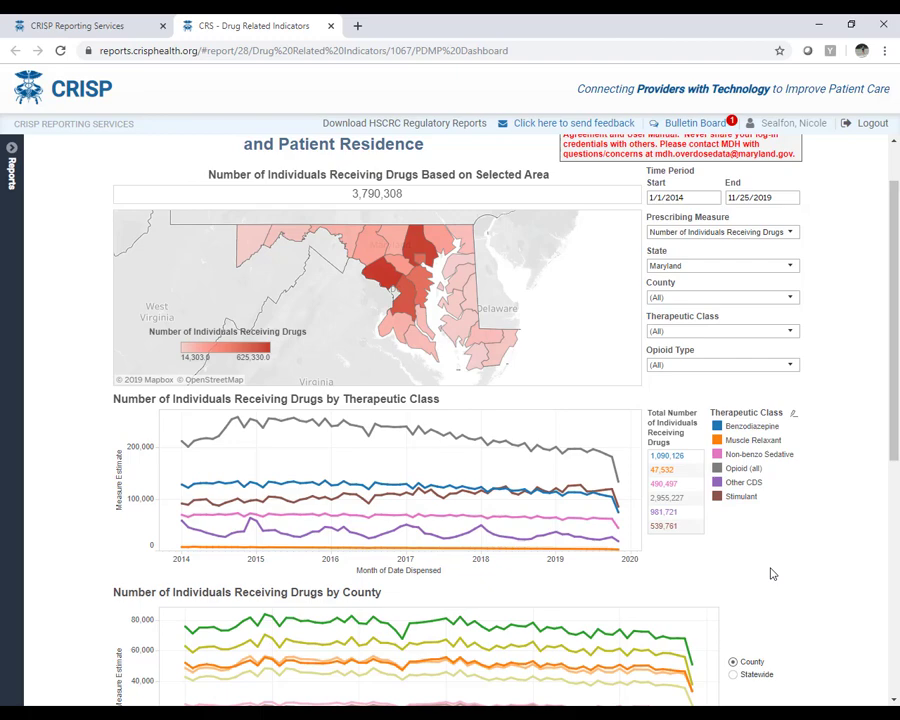
{"action": "scroll", "coordinate": [772, 573], "scroll_direction": "up", "scroll_amount": 1}
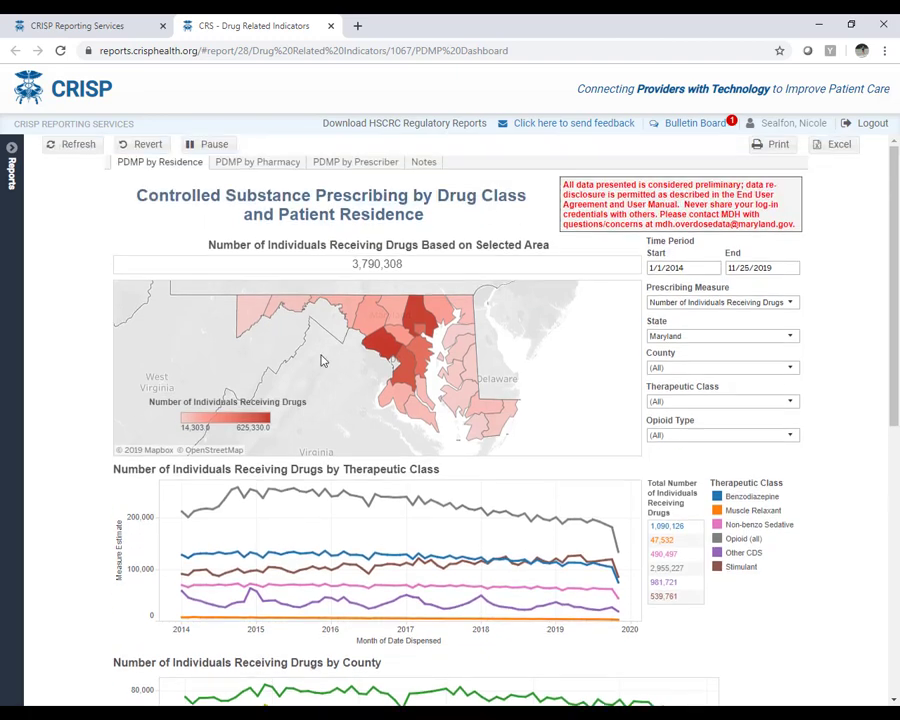
Check the list of other available reports, collapse it, and view the PDMP Dashboard Notes.
{"action": "left_click", "coordinate": [12, 150]}
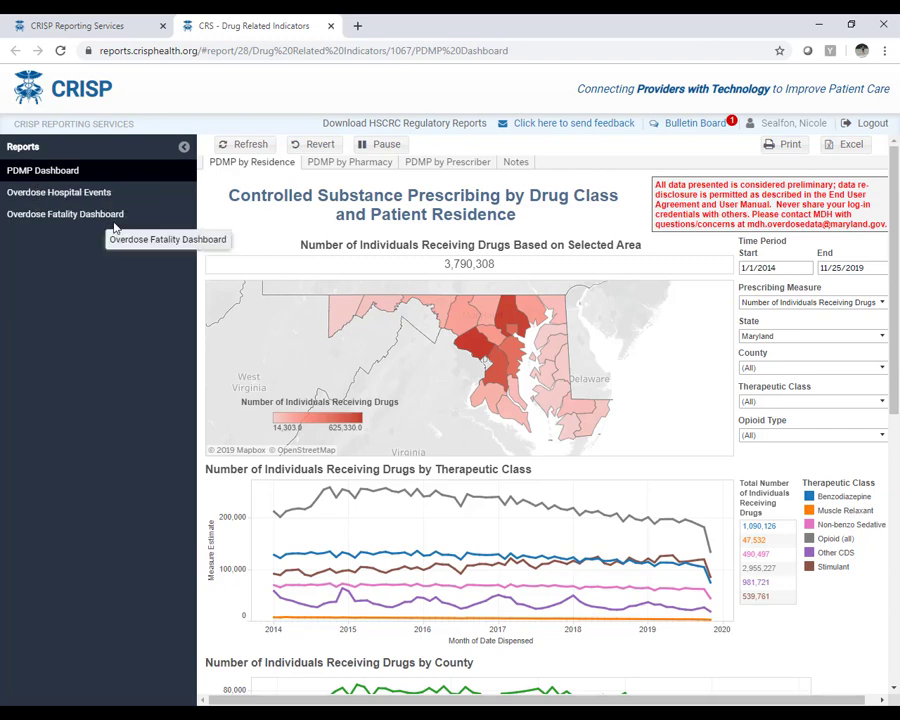
{"action": "left_click", "coordinate": [183, 148]}
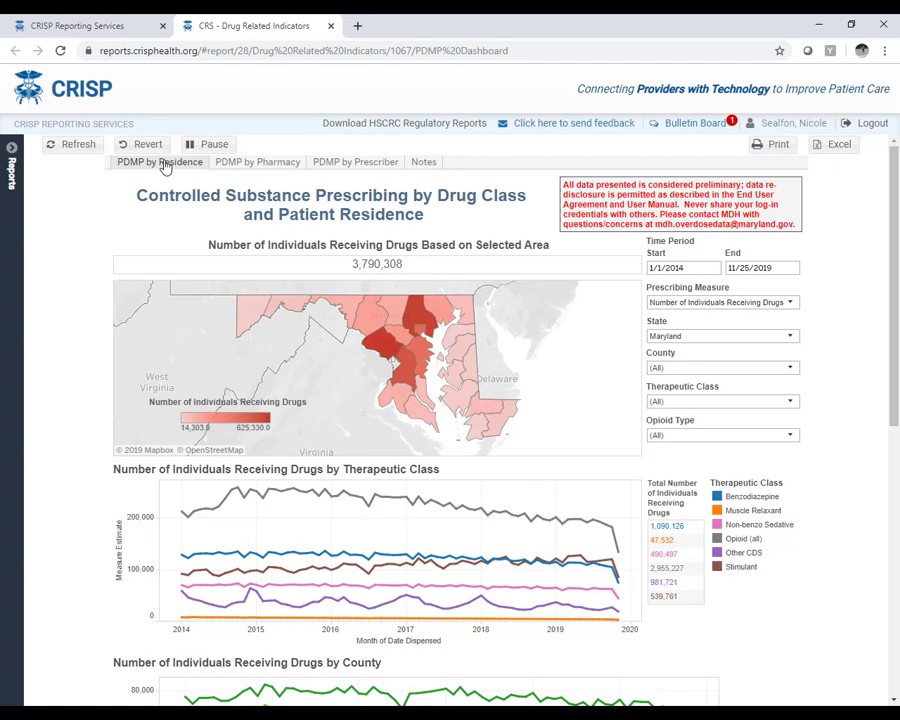
{"action": "left_click", "coordinate": [423, 163]}
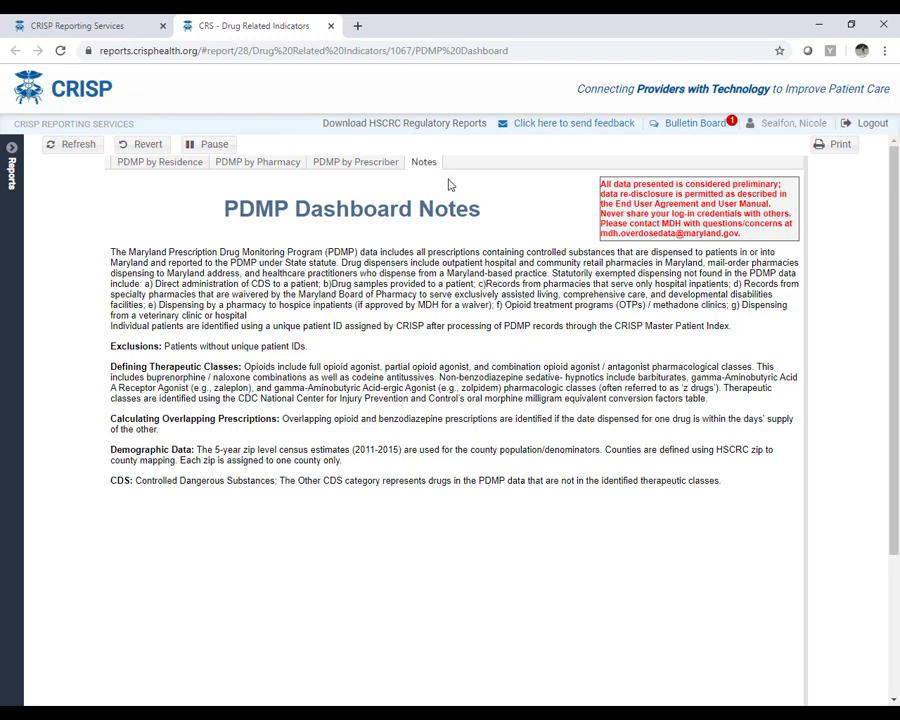
Switch to the PDMP by Prescriber view, review its charts down to the data source note, and refresh the dashboard.
{"action": "left_click", "coordinate": [330, 162]}
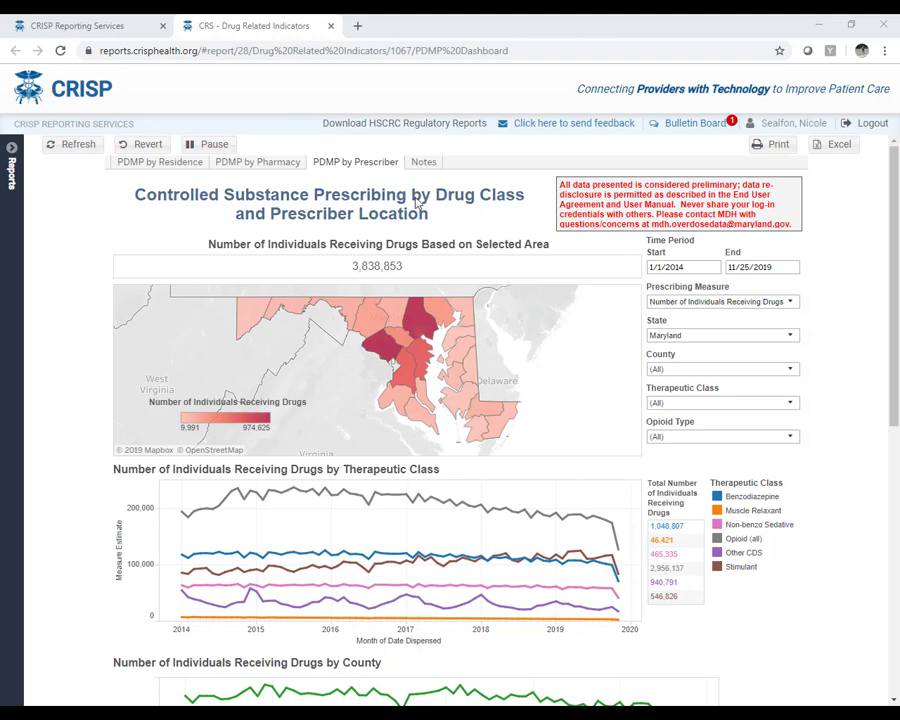
{"action": "scroll", "coordinate": [868, 285], "scroll_direction": "down", "scroll_amount": 1}
{"action": "scroll", "coordinate": [868, 285], "scroll_direction": "down", "scroll_amount": 3}
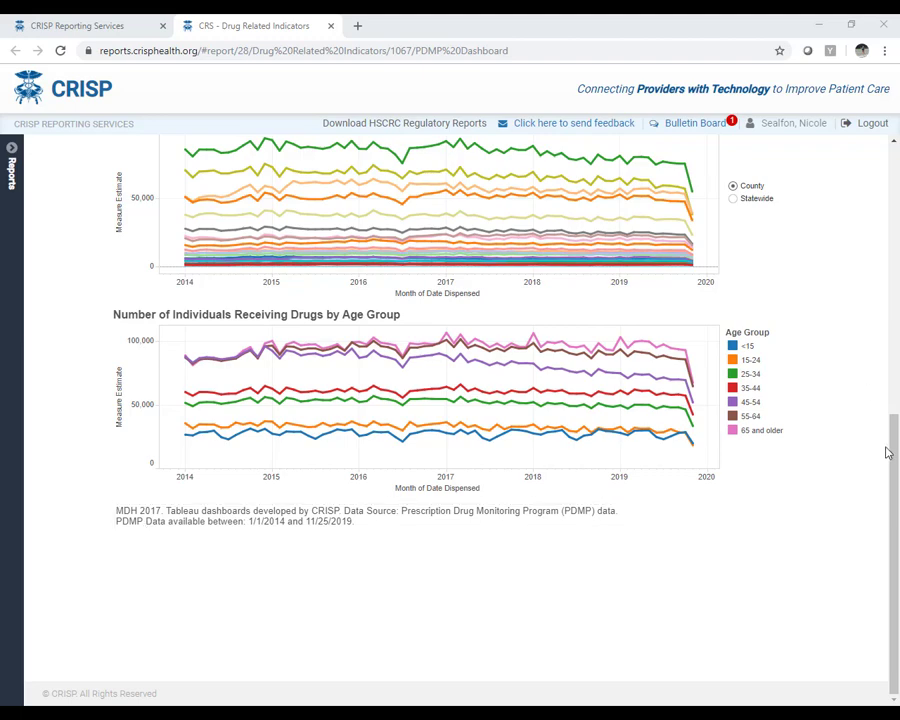
{"action": "scroll", "coordinate": [878, 434], "scroll_direction": "up", "scroll_amount": 5}
{"action": "scroll", "coordinate": [871, 434], "scroll_direction": "up", "scroll_amount": 2}
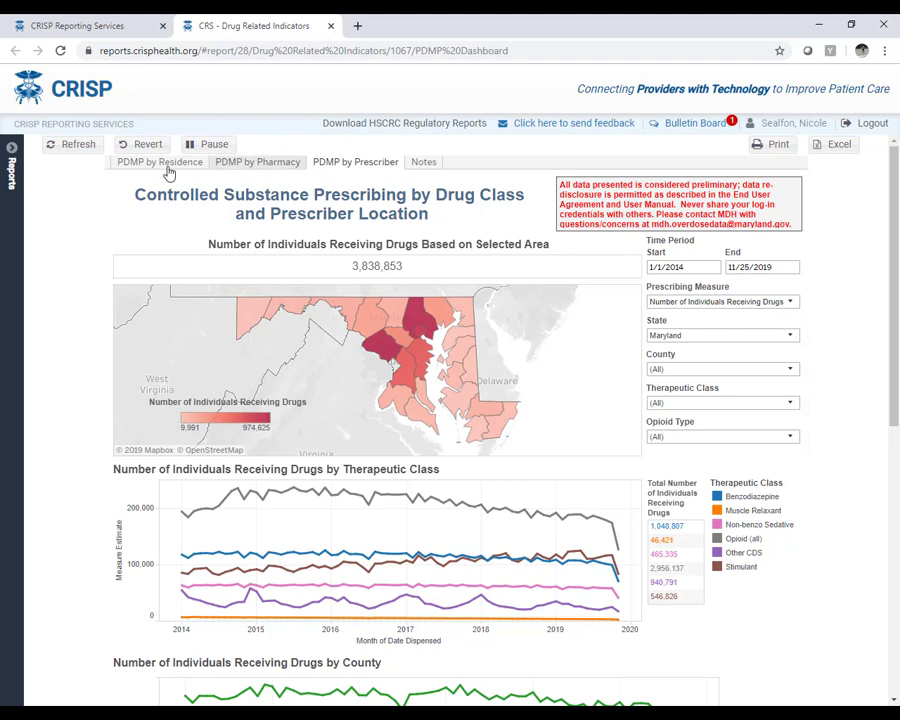
{"action": "left_click", "coordinate": [76, 144]}
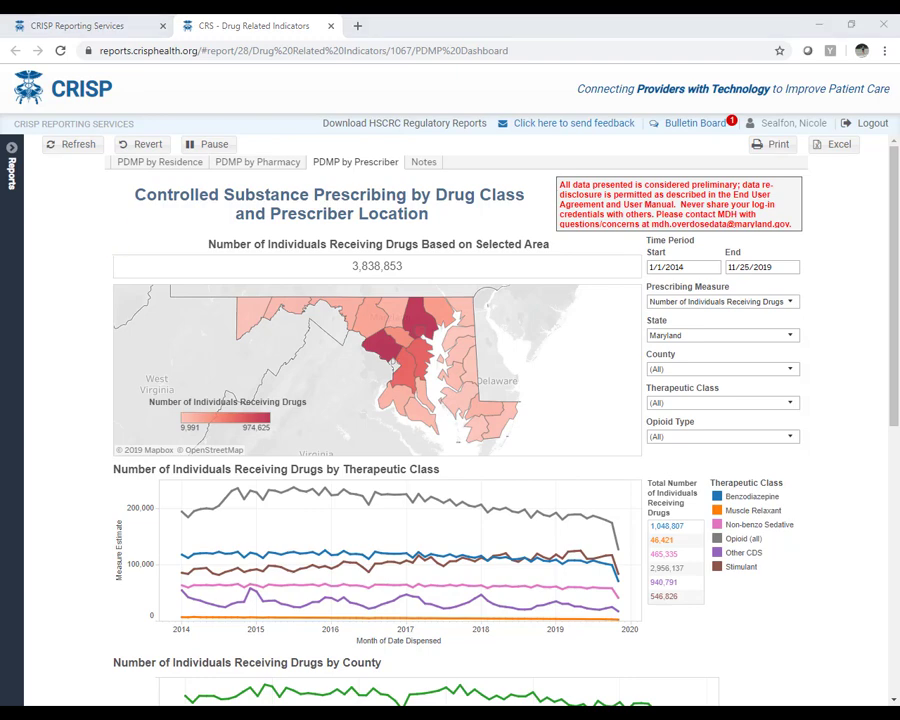
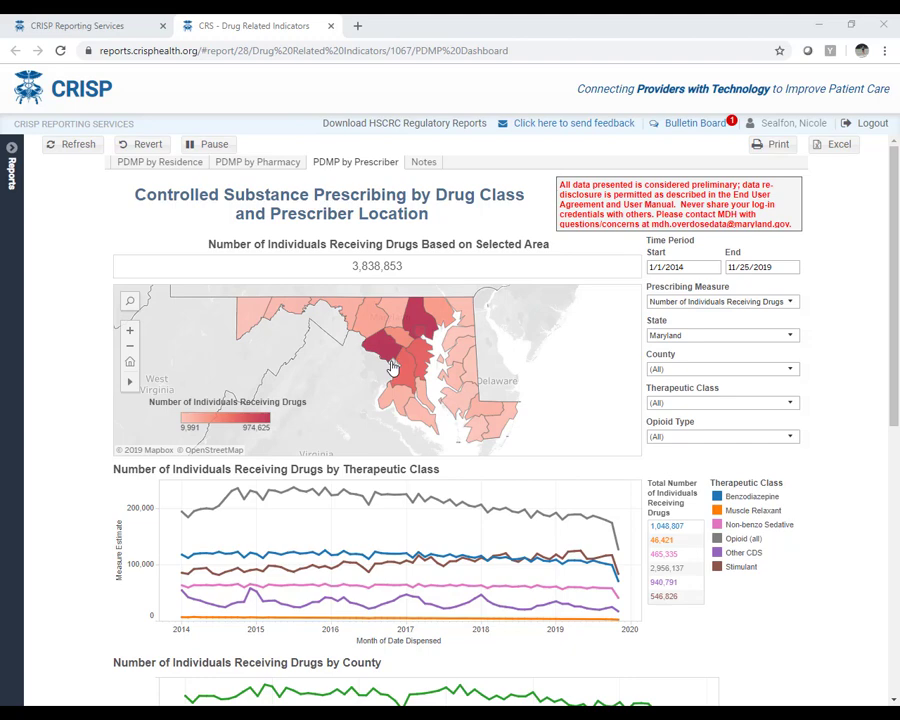
Pause the dashboard's automatic updates and set the time period's start date to 1/1/2018.
{"action": "left_click", "coordinate": [216, 145]}
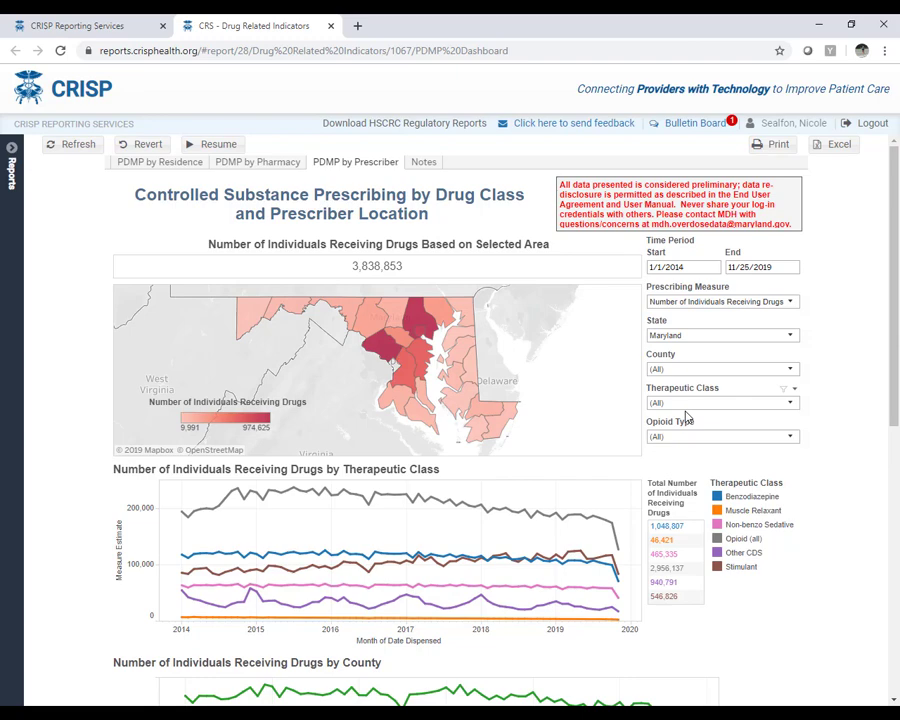
{"action": "left_click", "coordinate": [708, 266]}
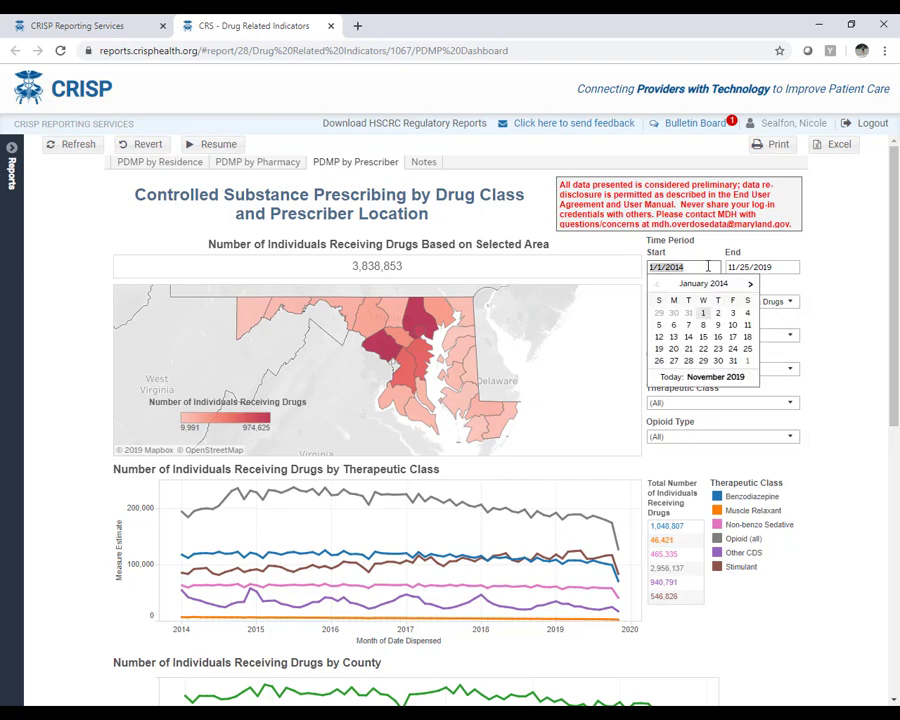
{"action": "type", "text": "1/1/2018"}
{"action": "key", "text": "Return"}
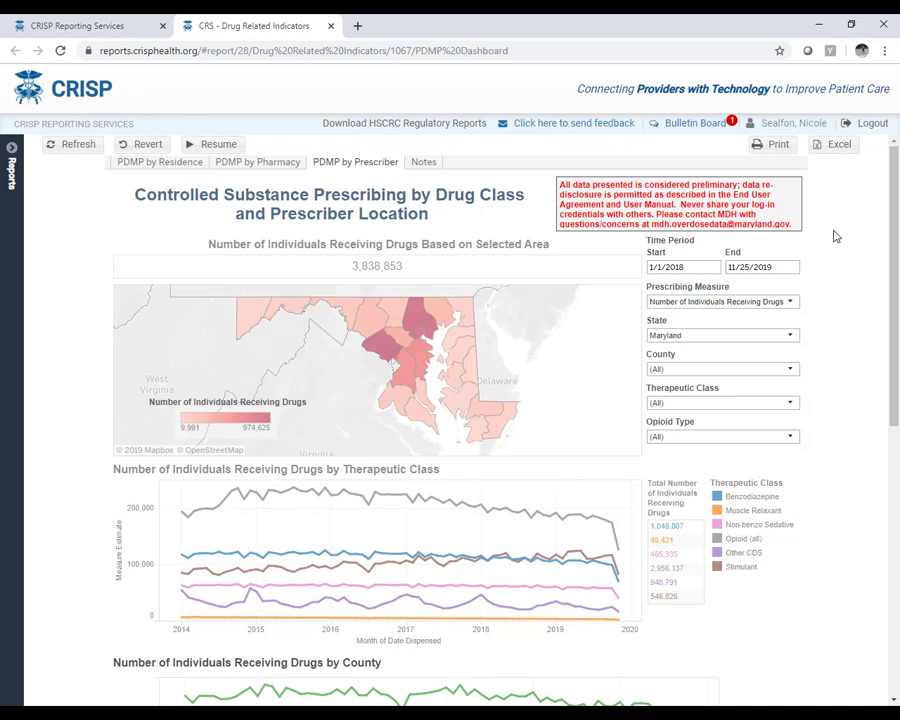
Set the time period's end date to 12/31/2018 and resume automatic updates to apply the date range.
{"action": "left_click", "coordinate": [790, 266]}
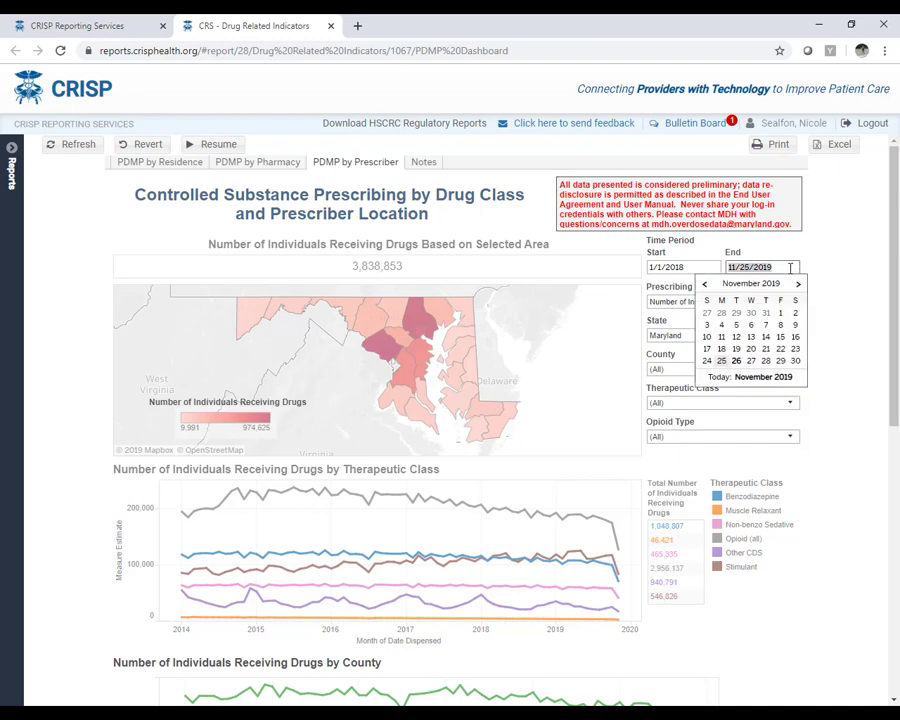
{"action": "left_click", "coordinate": [705, 284]}
{"action": "left_click", "coordinate": [705, 284]}
{"action": "left_click", "coordinate": [706, 285]}
{"action": "left_click", "coordinate": [706, 285]}
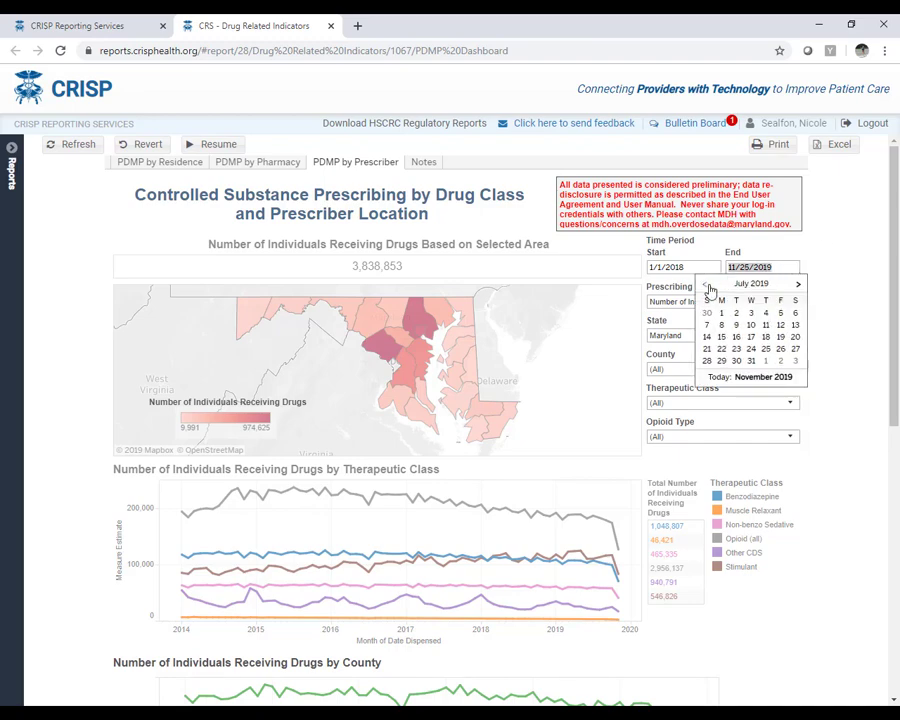
{"action": "left_click", "coordinate": [706, 285]}
{"action": "left_click", "coordinate": [706, 285]}
{"action": "left_click", "coordinate": [706, 285]}
{"action": "left_click", "coordinate": [706, 285]}
{"action": "left_click", "coordinate": [706, 285]}
{"action": "left_click", "coordinate": [706, 285]}
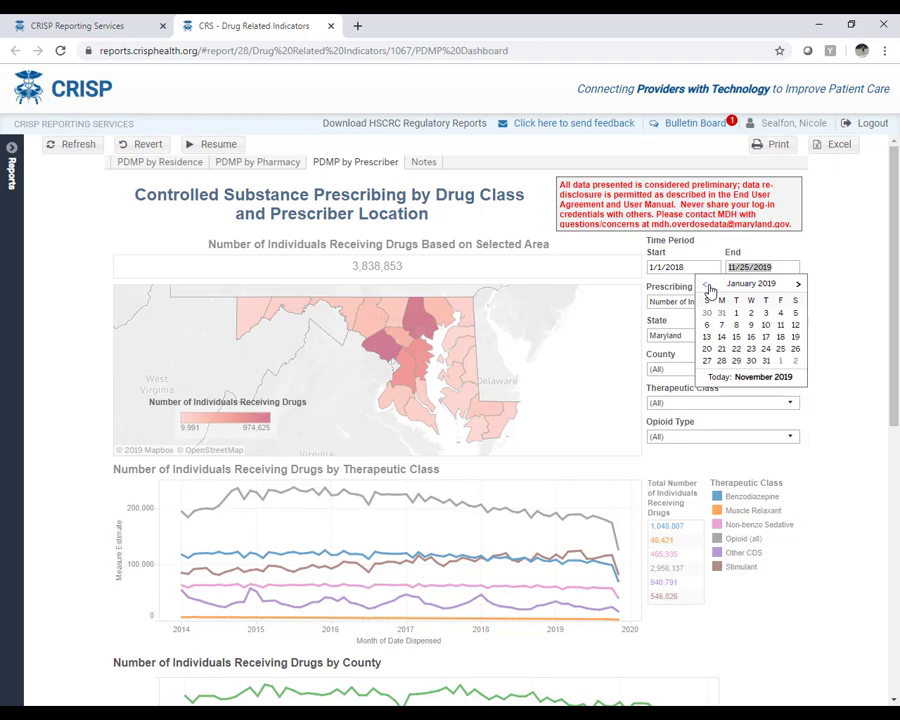
{"action": "left_click", "coordinate": [706, 285]}
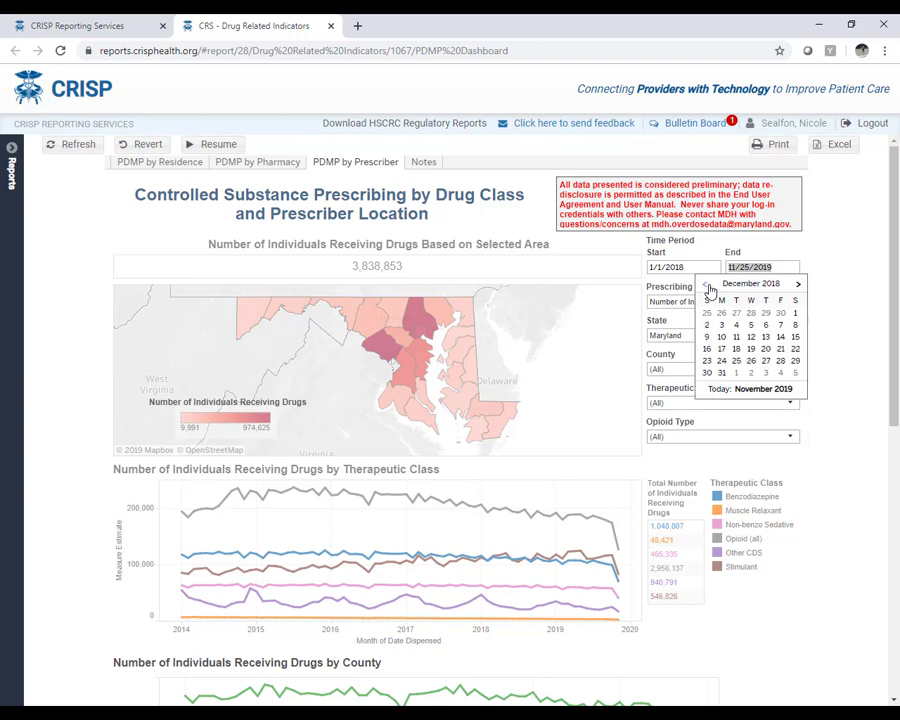
{"action": "left_click", "coordinate": [721, 373]}
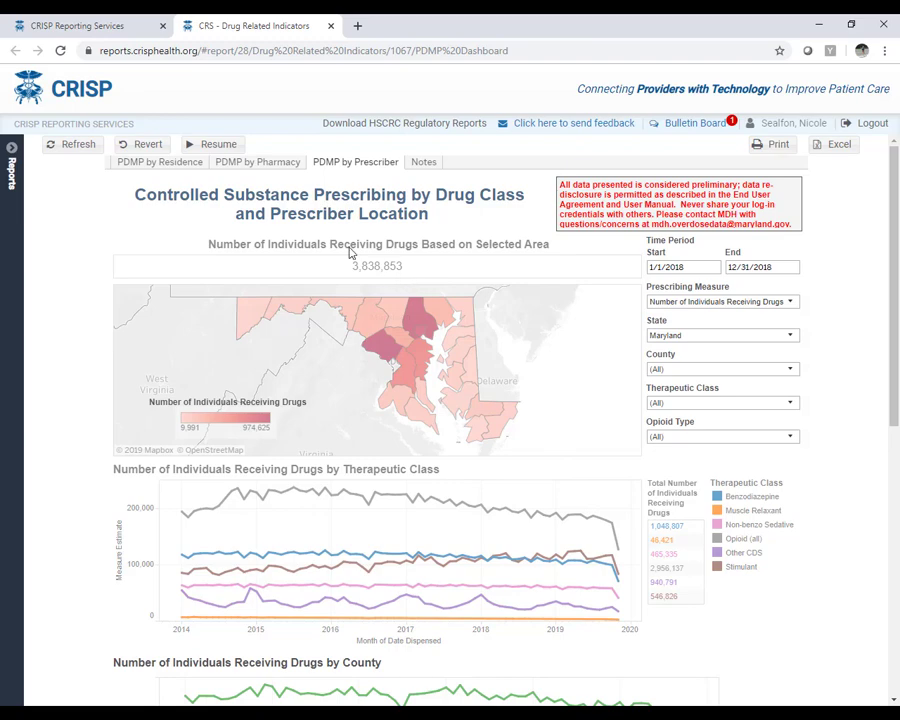
{"action": "left_click", "coordinate": [214, 144]}
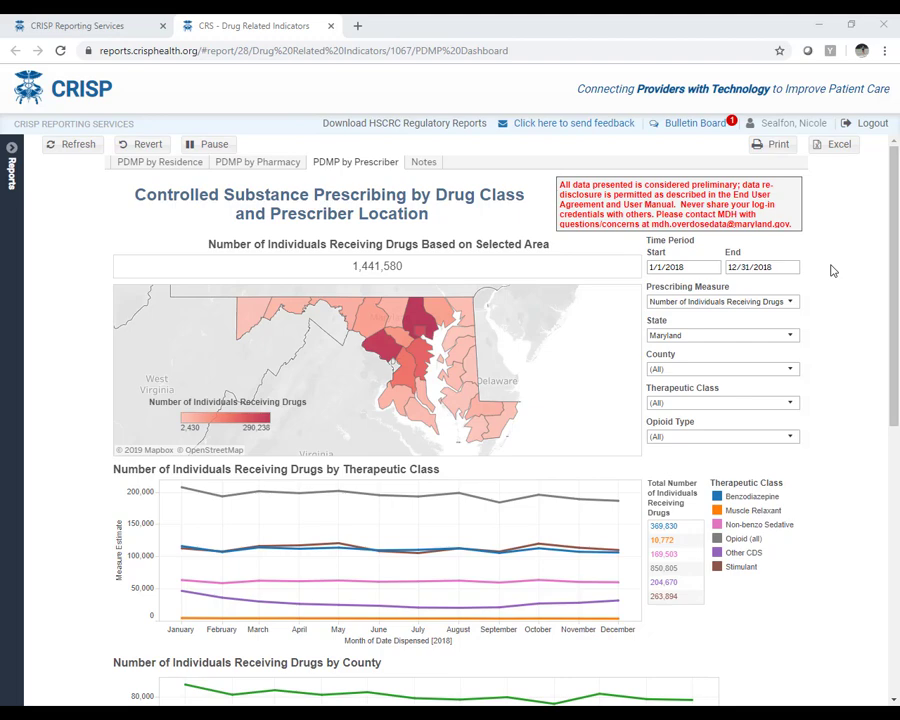
Pause automatic updates and limit the Therapeutic Class filter to Stimulant.
{"action": "left_click", "coordinate": [208, 144]}
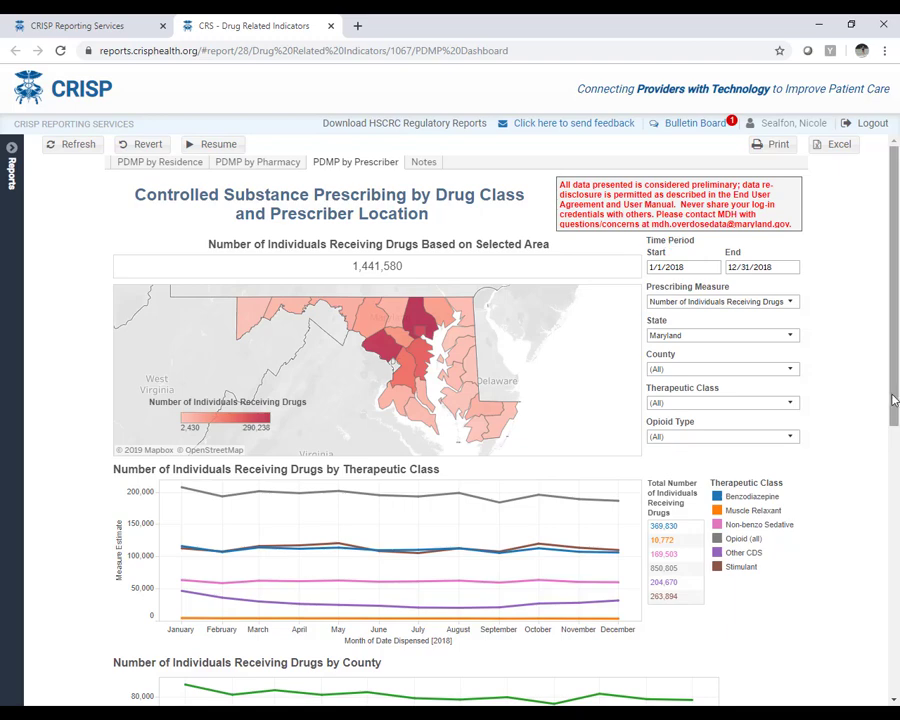
{"action": "left_click", "coordinate": [790, 403]}
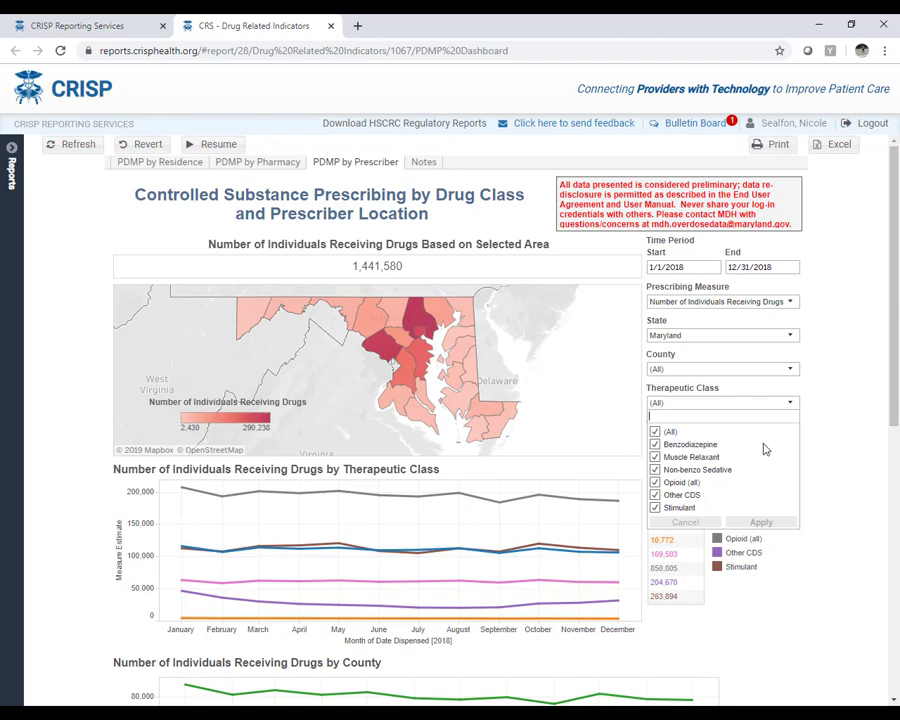
{"action": "left_click", "coordinate": [667, 436]}
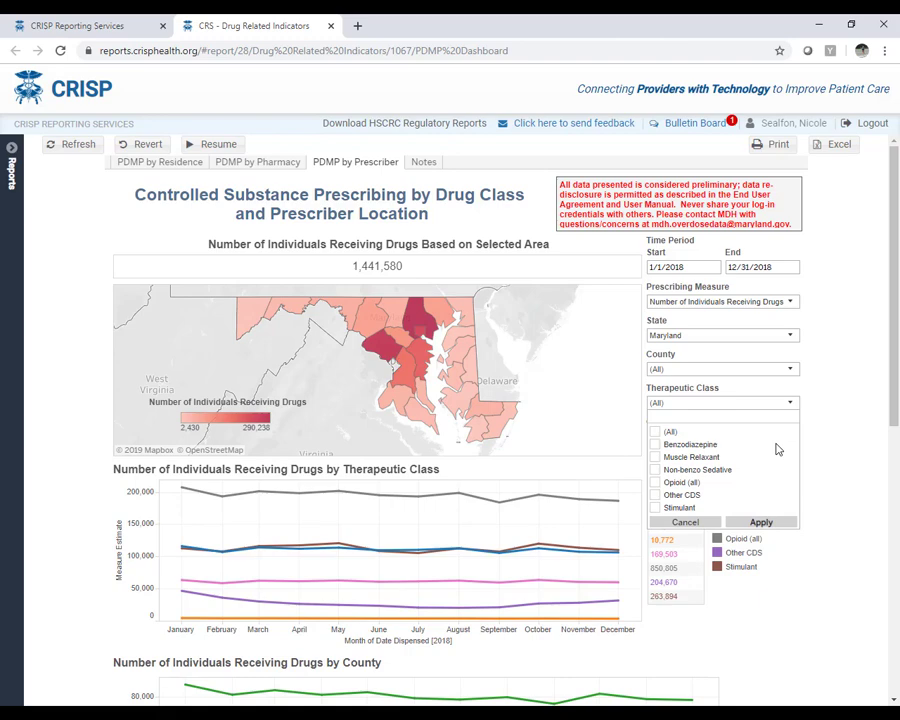
{"action": "left_click", "coordinate": [655, 509]}
{"action": "left_click", "coordinate": [757, 523]}
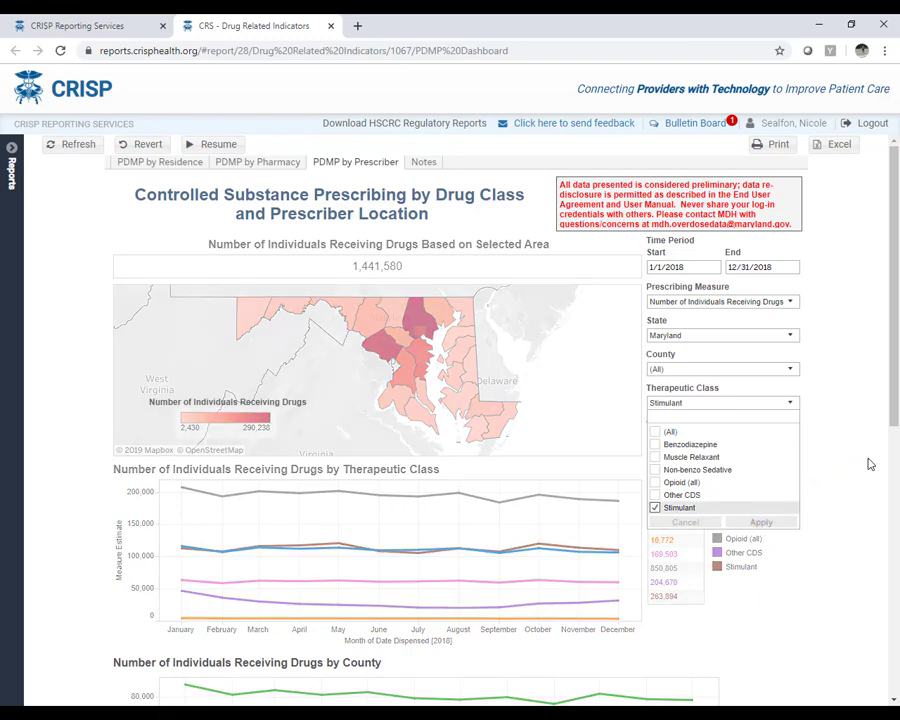
Restore the Therapeutic Class filter to all values and resume automatic updates.
{"action": "left_click", "coordinate": [790, 402]}
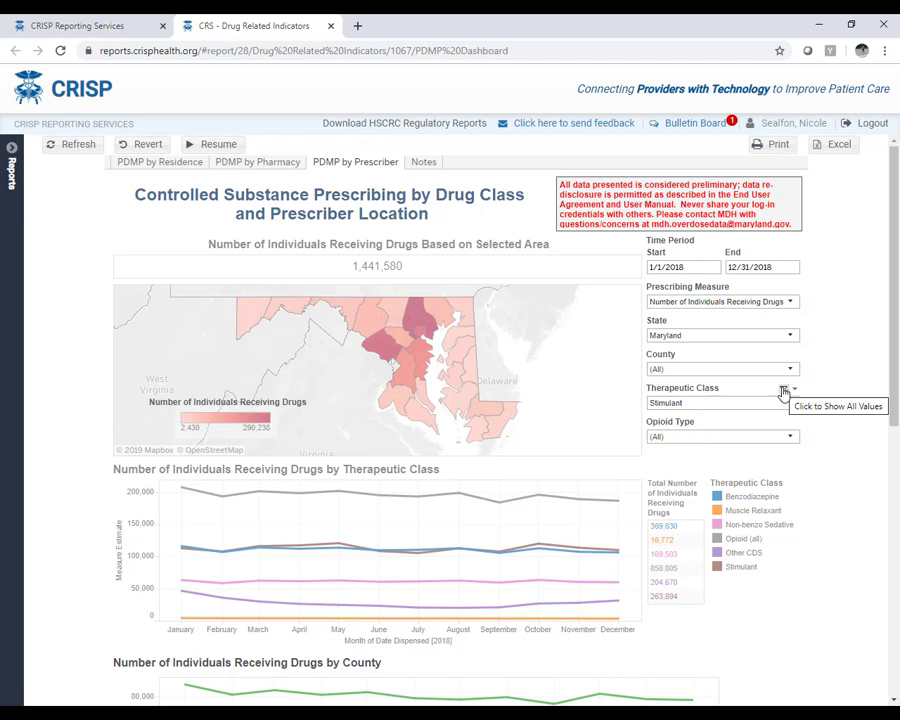
{"action": "left_click", "coordinate": [784, 392]}
{"action": "left_click", "coordinate": [204, 146]}
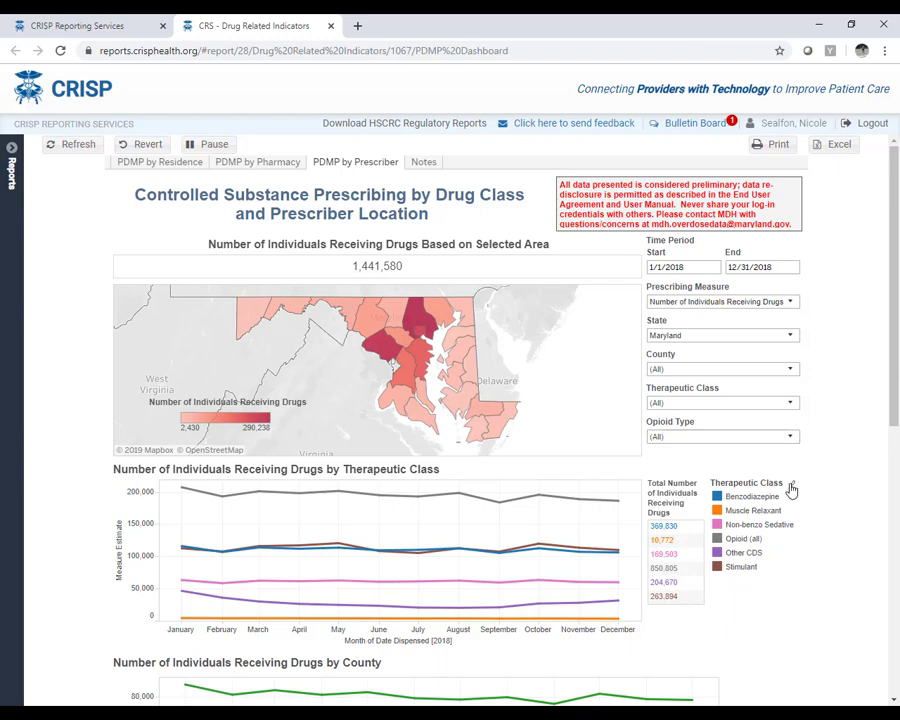
Highlight the Stimulant class through the legend and check its total and its monthly trend line.
{"action": "left_click", "coordinate": [751, 496]}
{"action": "left_click", "coordinate": [745, 568]}
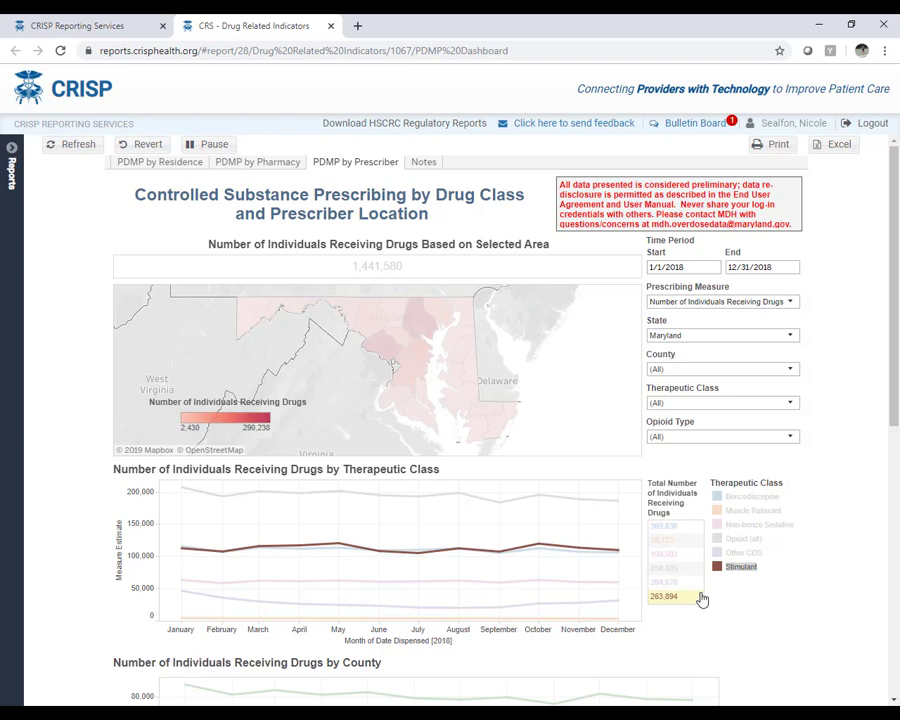
{"action": "mouse_move", "coordinate": [702, 600]}
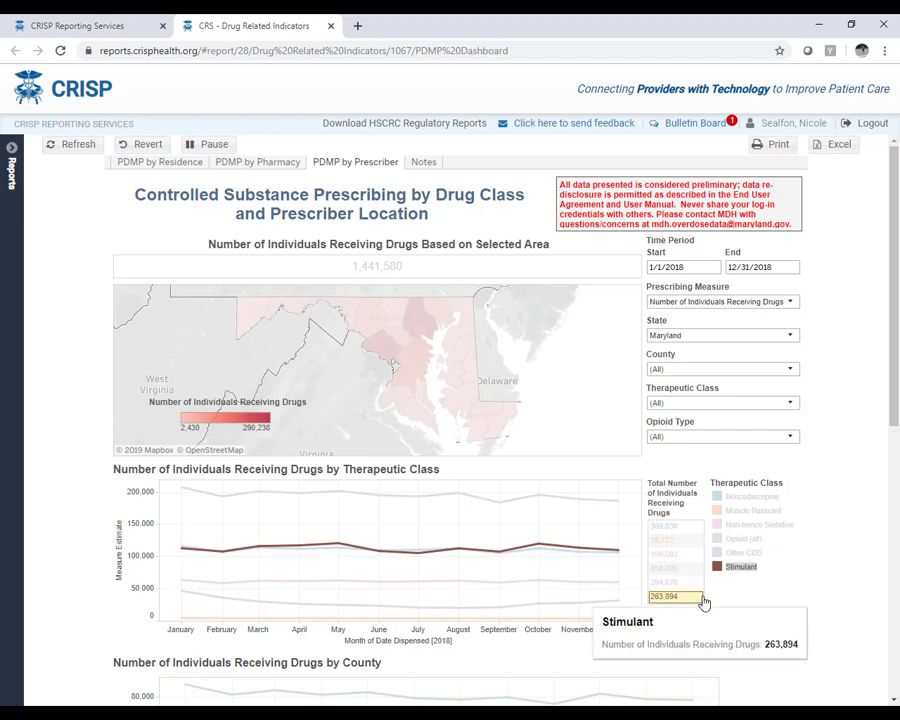
{"action": "mouse_move", "coordinate": [585, 564]}
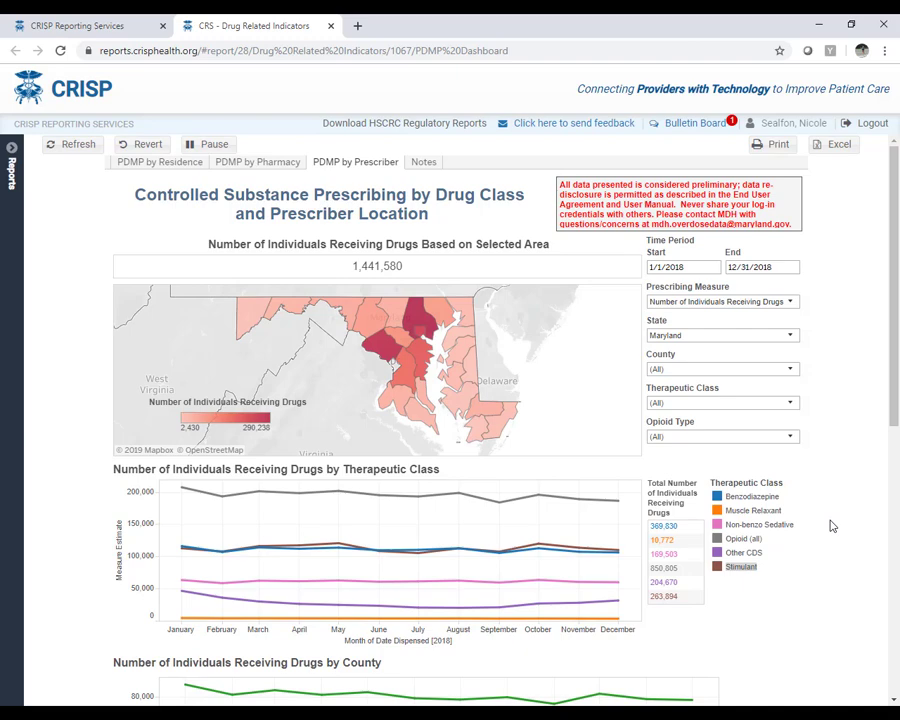
Filter the Therapeutic Class to Stimulant only and review the therapeutic class and county charts.
{"action": "left_click", "coordinate": [789, 403]}
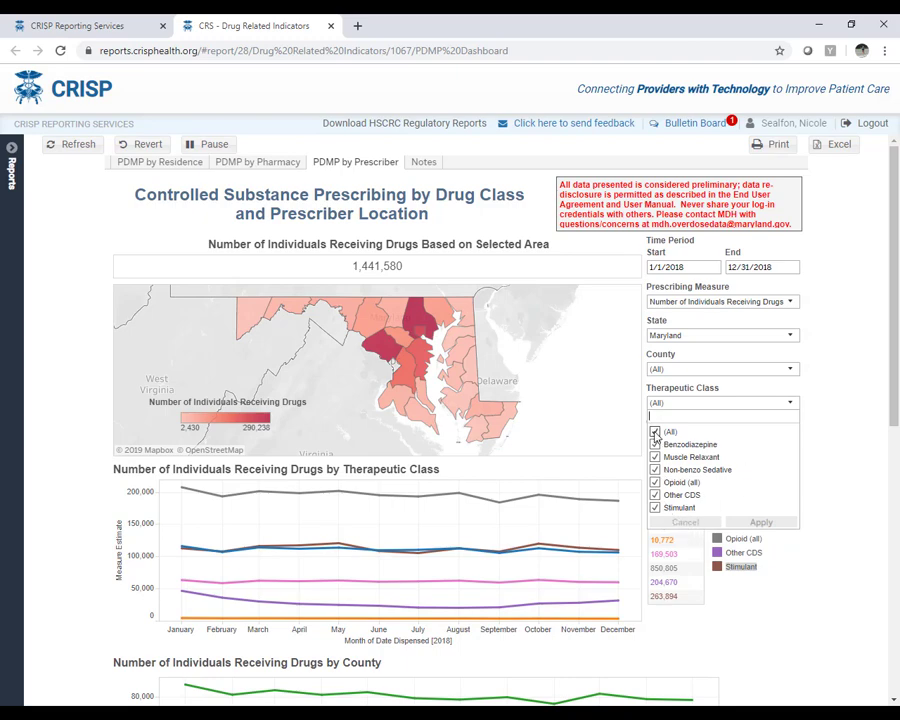
{"action": "left_click", "coordinate": [655, 431]}
{"action": "left_click", "coordinate": [655, 507]}
{"action": "left_click", "coordinate": [746, 523]}
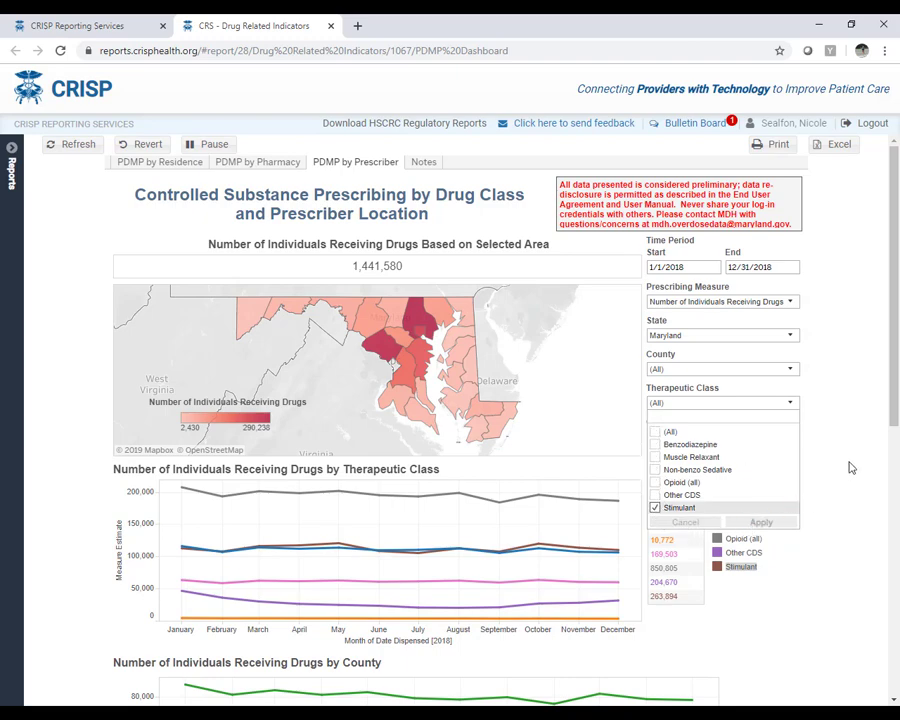
{"action": "left_click", "coordinate": [791, 403]}
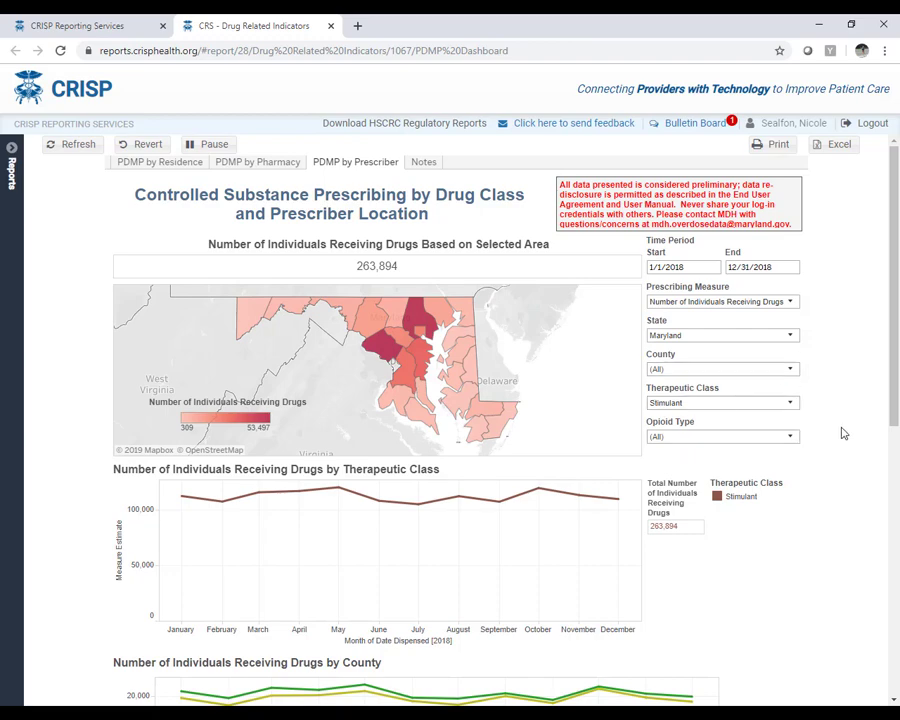
{"action": "scroll", "coordinate": [845, 428], "scroll_direction": "down", "scroll_amount": 1}
{"action": "scroll", "coordinate": [842, 426], "scroll_direction": "down", "scroll_amount": 1}
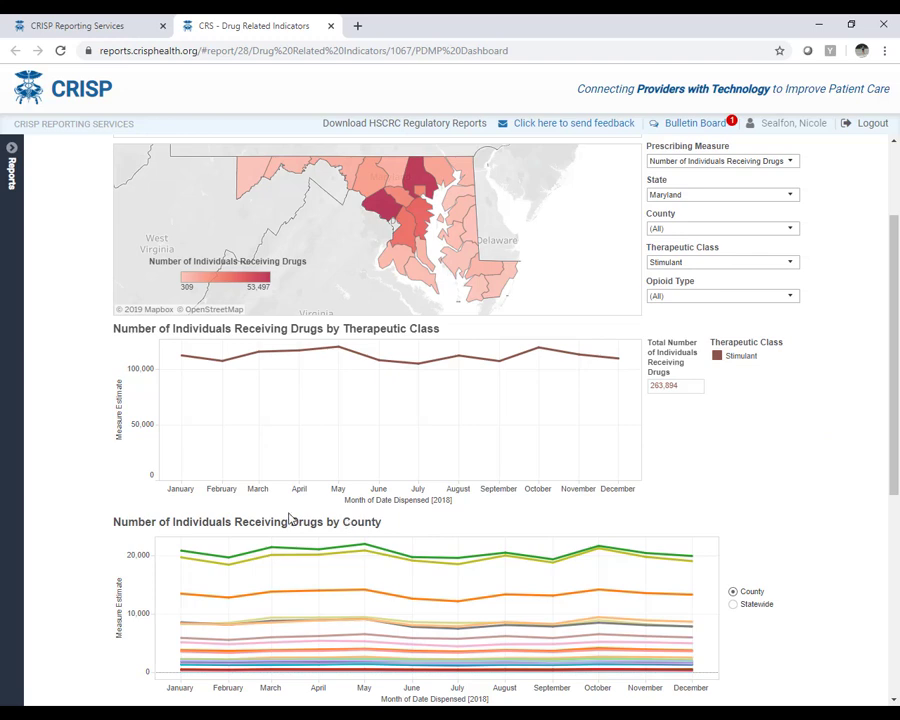
Change the time period's start date to 6/1/2018.
{"action": "scroll", "coordinate": [848, 334], "scroll_direction": "up", "scroll_amount": 3}
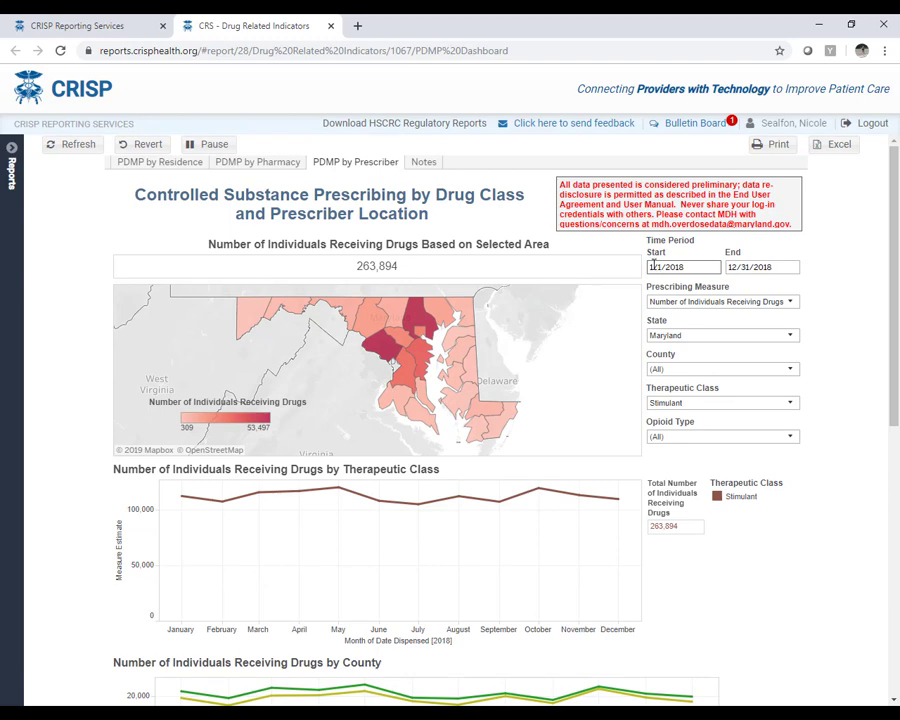
{"action": "left_click", "coordinate": [668, 265]}
{"action": "type", "text": "6/1/2018"}
{"action": "key", "text": "Return"}
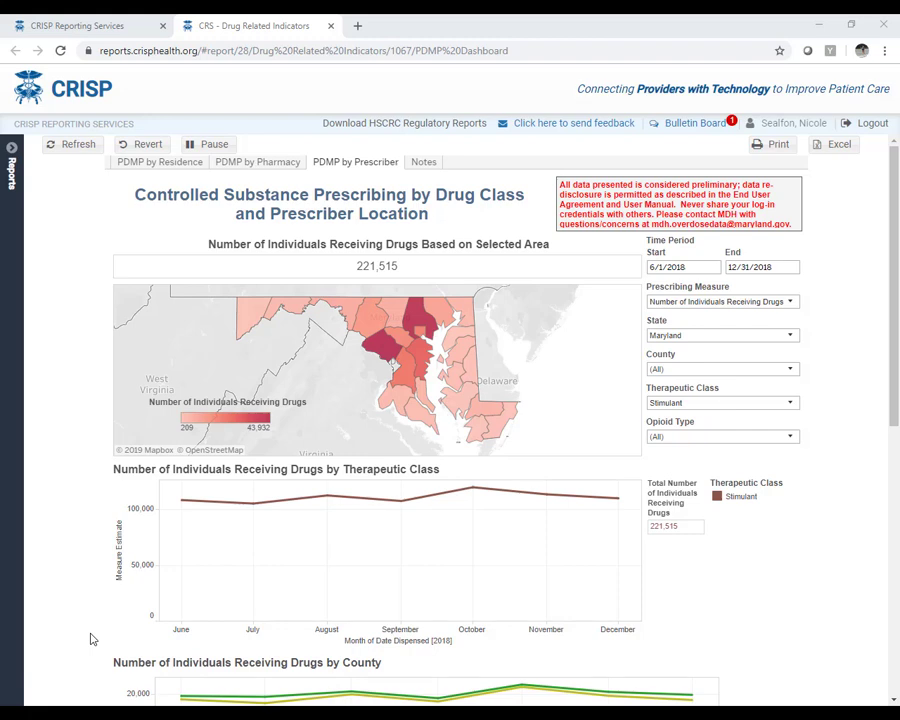
Drill the therapeutic class chart's date axis down from months to weeks and then to individual days.
{"action": "mouse_move", "coordinate": [137, 636]}
{"action": "left_click", "coordinate": [159, 638]}
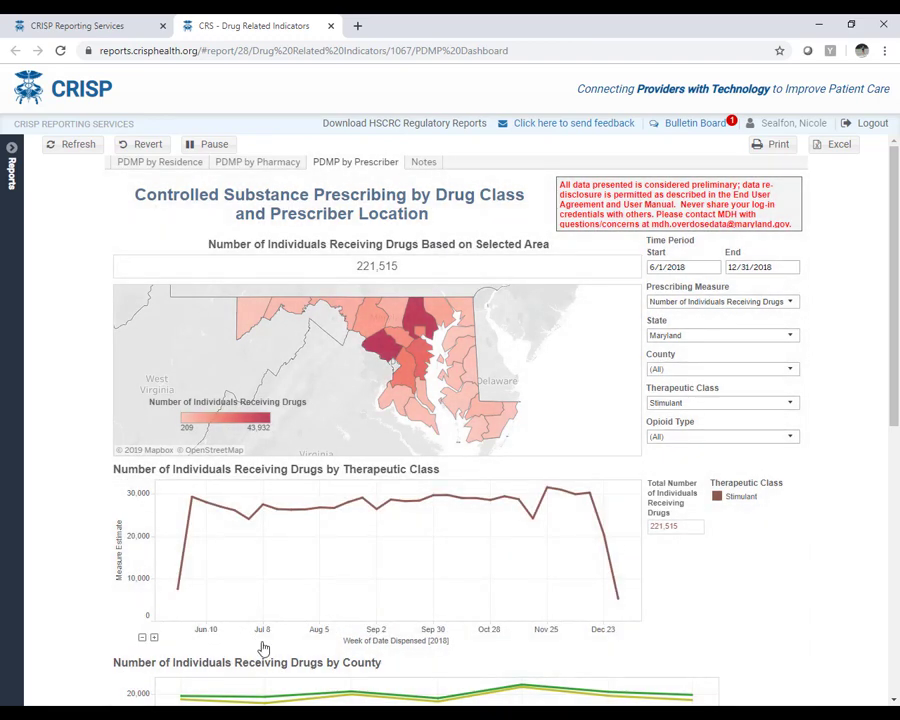
{"action": "left_click", "coordinate": [155, 638]}
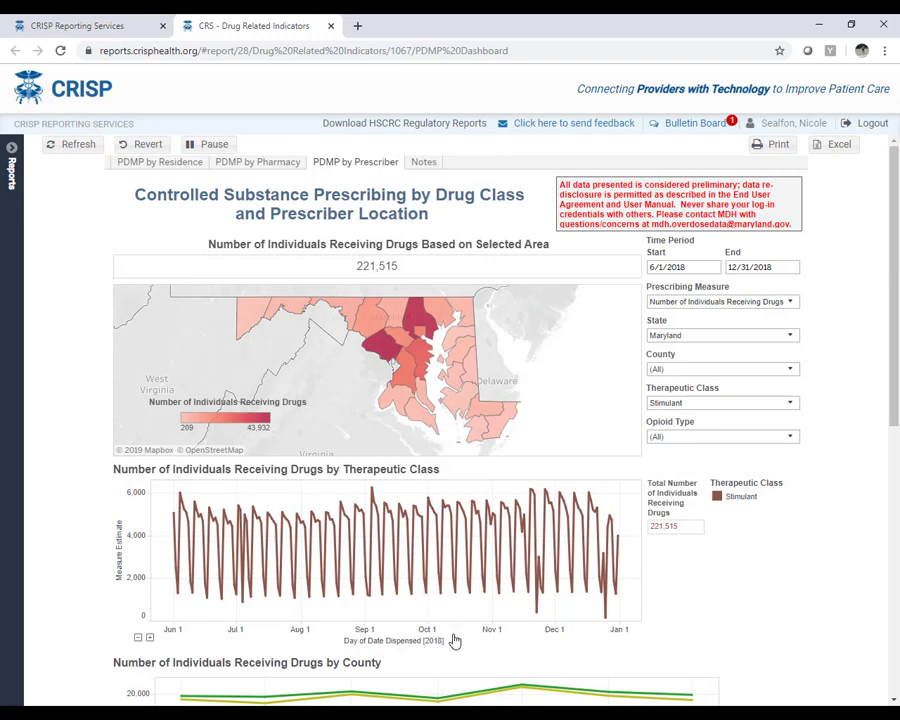
{"action": "mouse_move", "coordinate": [538, 620]}
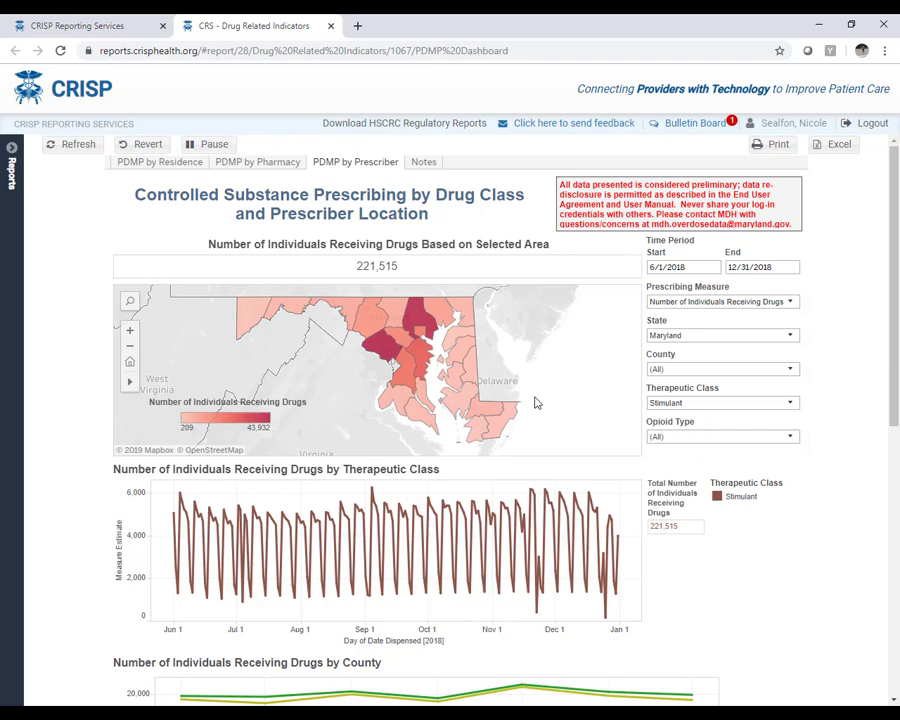
Revert the dashboard to its original settings and select Talbot County on the map to filter the trend graphs.
{"action": "left_click", "coordinate": [146, 146]}
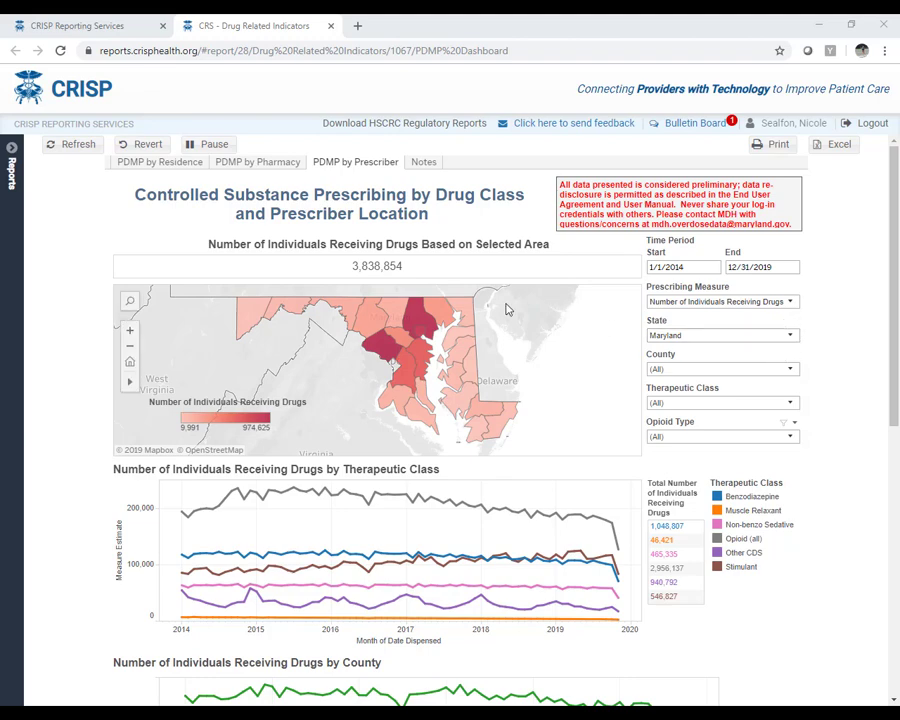
{"action": "mouse_move", "coordinate": [430, 322]}
{"action": "mouse_move", "coordinate": [472, 390]}
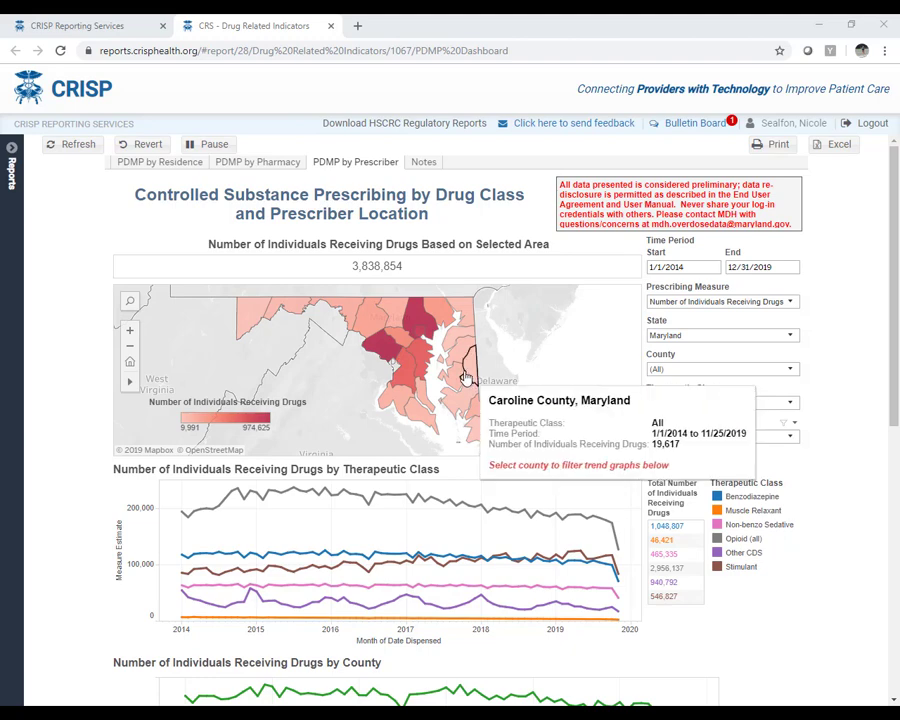
{"action": "mouse_move", "coordinate": [452, 375]}
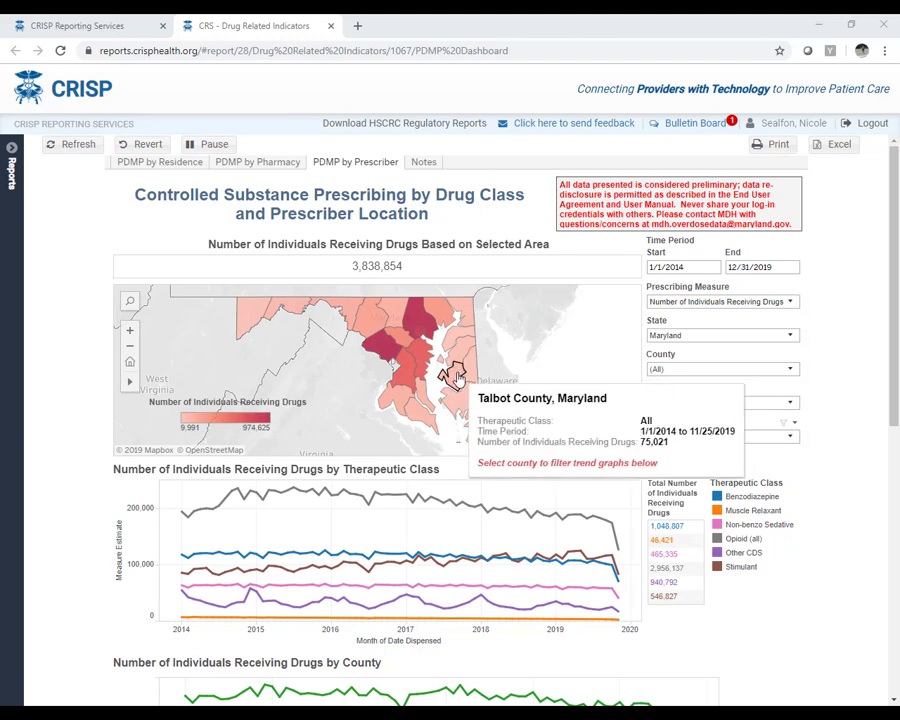
{"action": "left_click", "coordinate": [452, 375]}
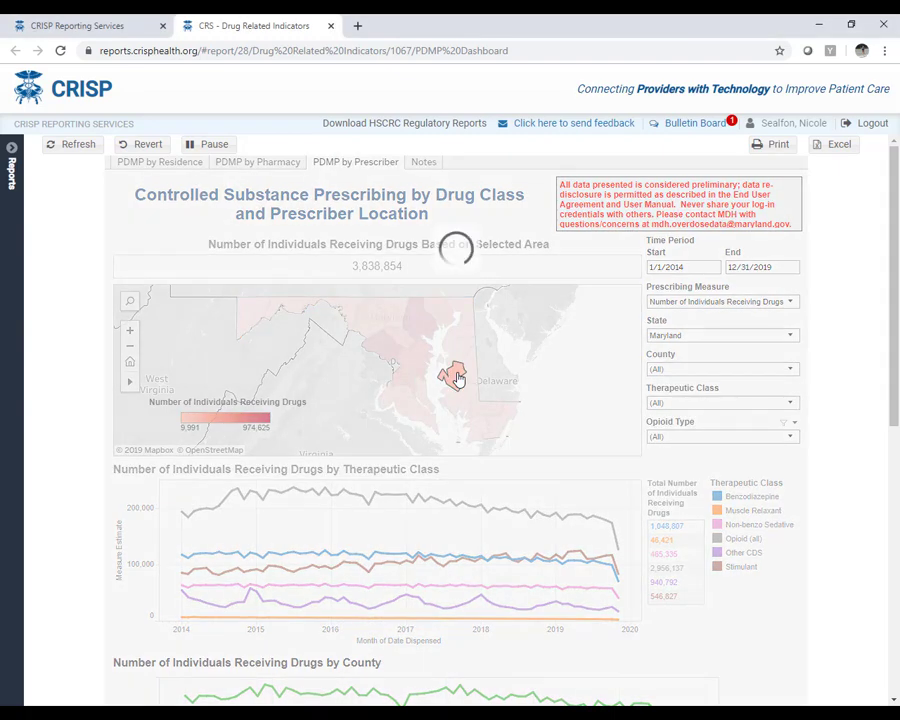
{"action": "scroll", "coordinate": [815, 499], "scroll_direction": "down", "scroll_amount": 3}
{"action": "scroll", "coordinate": [815, 499], "scroll_direction": "down", "scroll_amount": 1}
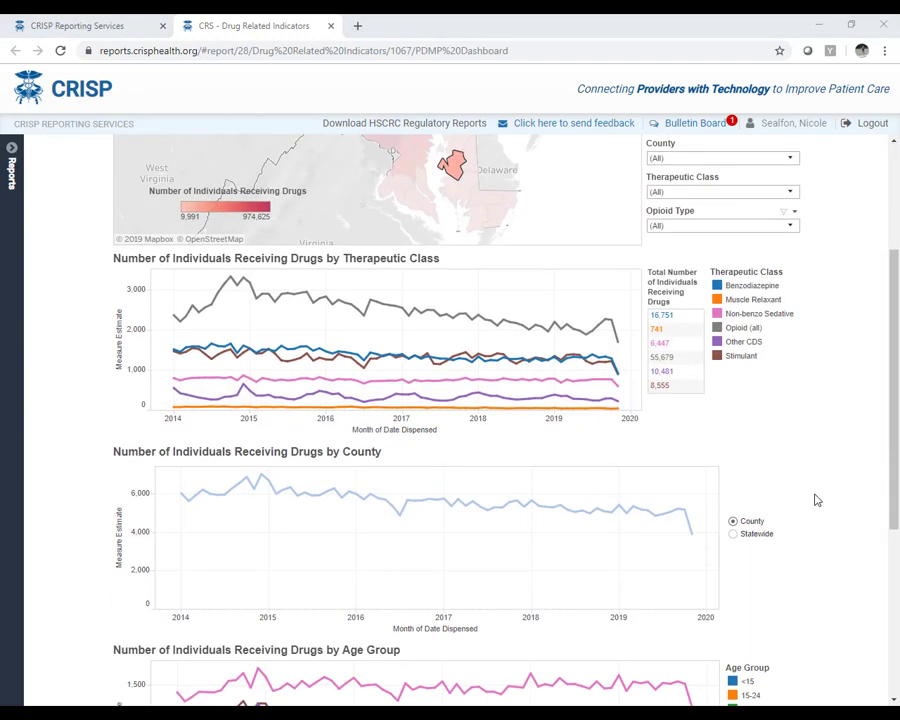
Select the group of eastern Maryland counties from Cecil County southward on the map, and add the state's westernmost county to the selection.
{"action": "scroll", "coordinate": [815, 499], "scroll_direction": "up", "scroll_amount": 1}
{"action": "scroll", "coordinate": [815, 499], "scroll_direction": "up", "scroll_amount": 1}
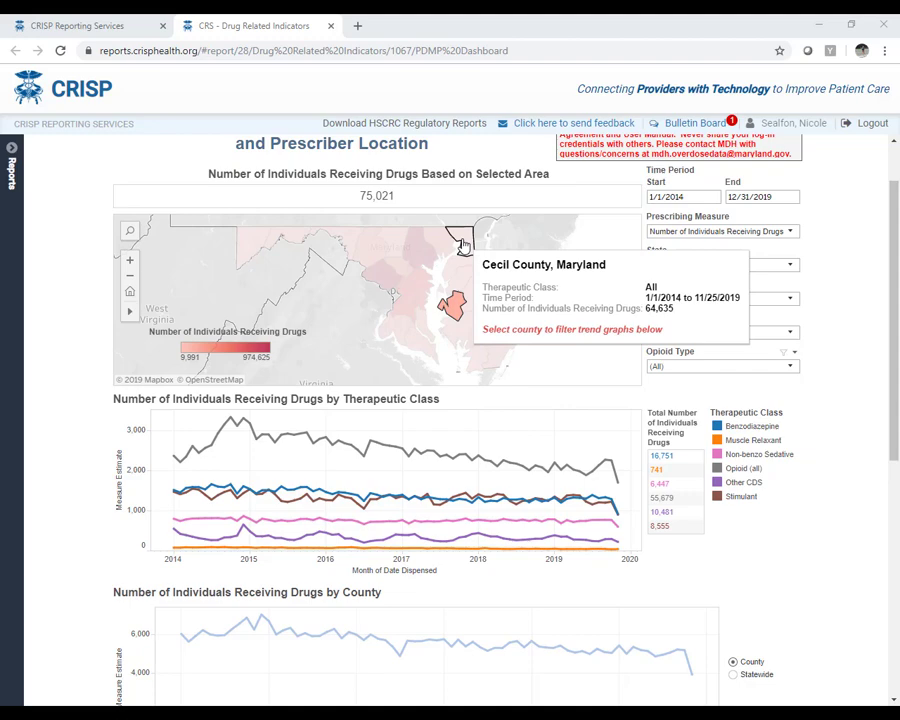
{"action": "left_click_drag", "start_coordinate": [463, 243], "coordinate": [495, 362]}
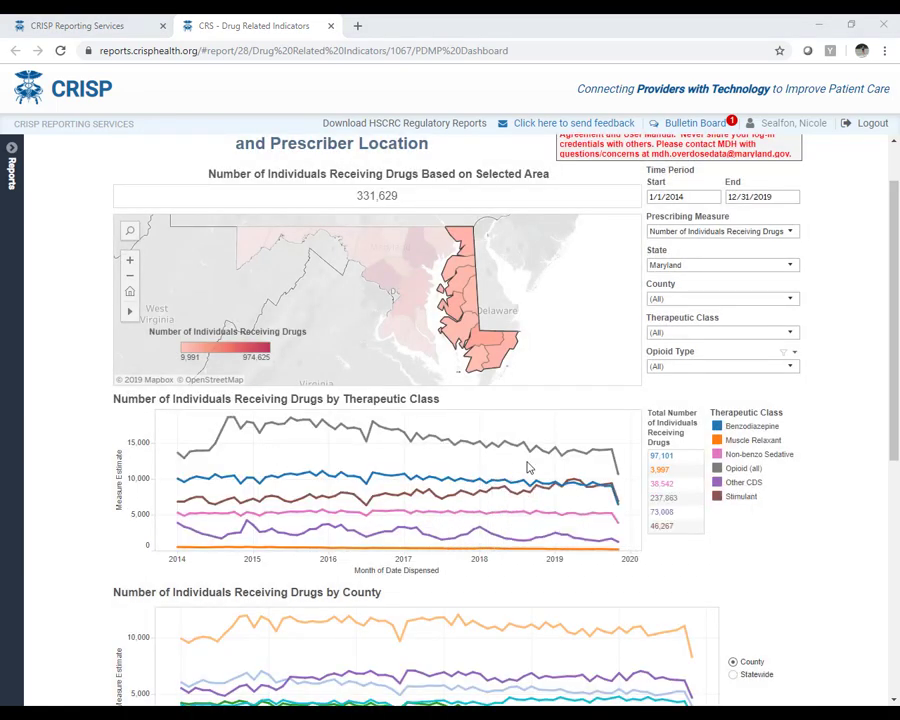
{"action": "scroll", "coordinate": [534, 475], "scroll_direction": "down", "scroll_amount": 1}
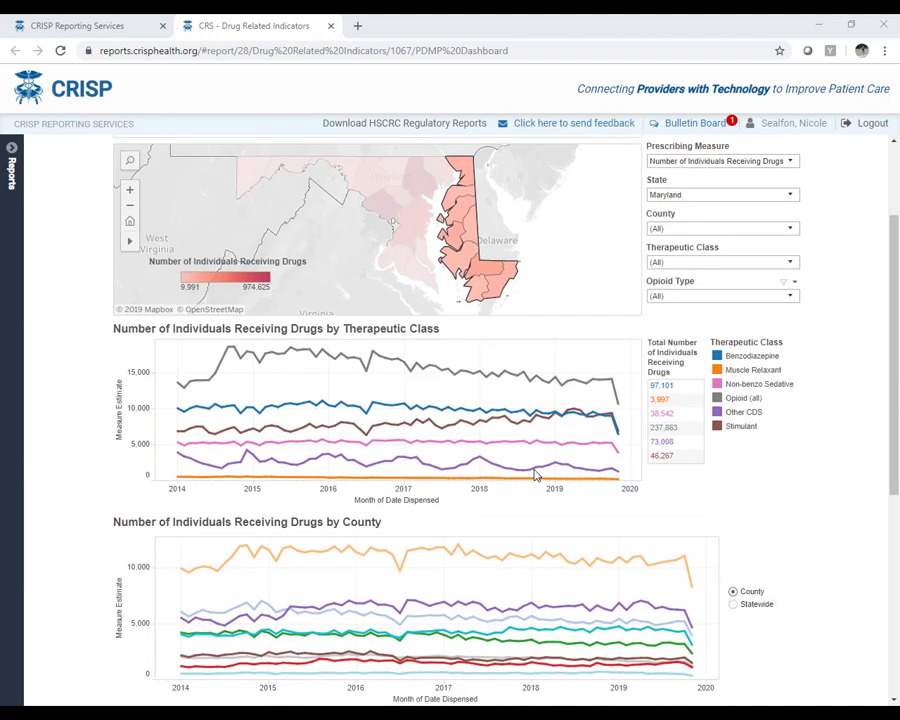
{"action": "scroll", "coordinate": [534, 475], "scroll_direction": "up", "scroll_amount": 1}
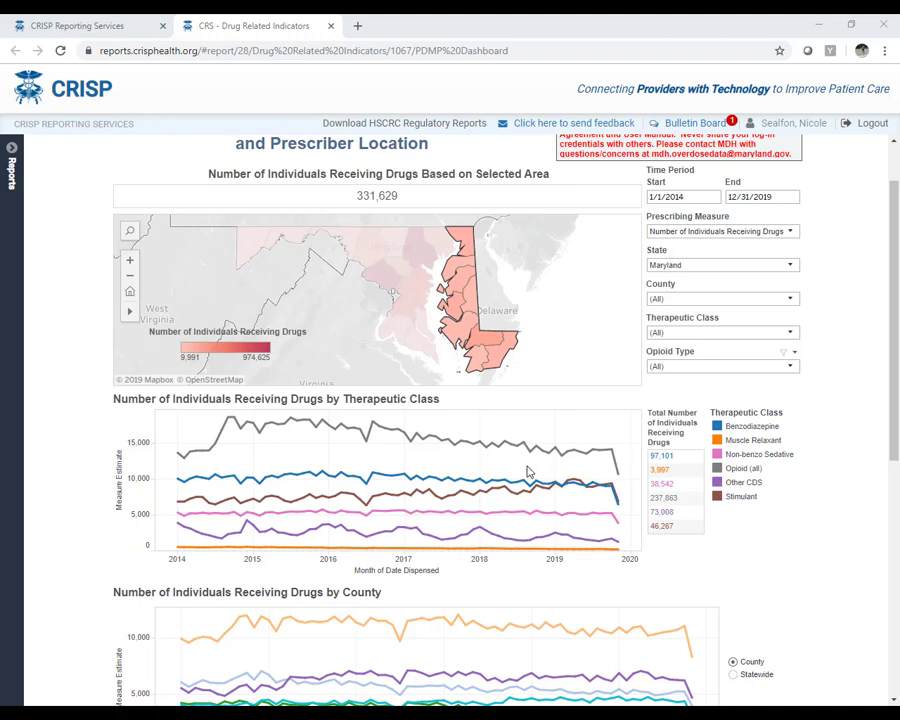
{"action": "mouse_move", "coordinate": [533, 463]}
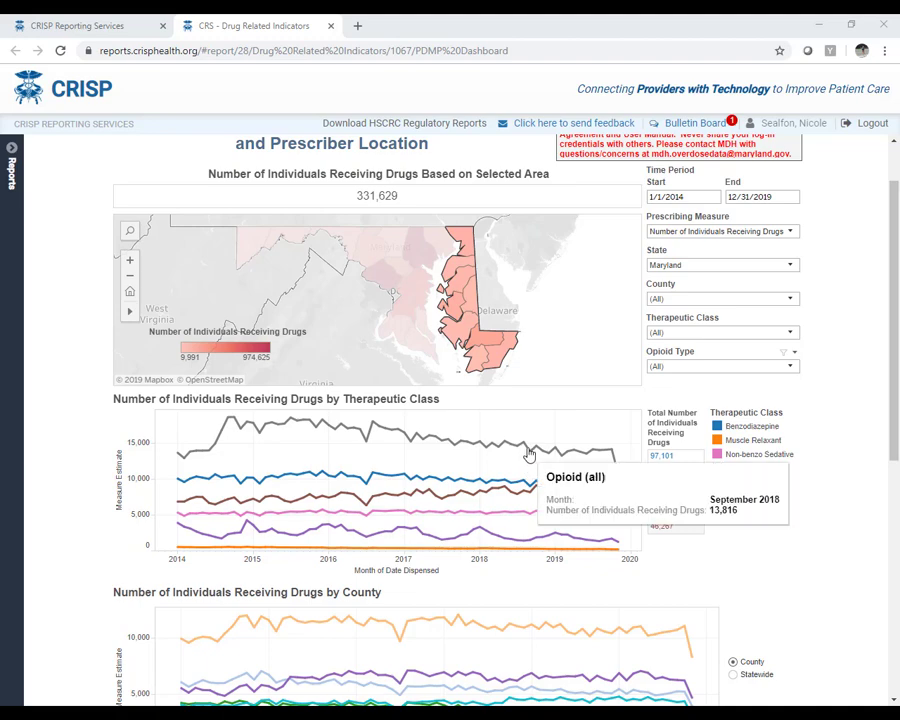
{"action": "left_click", "coordinate": [245, 241]}
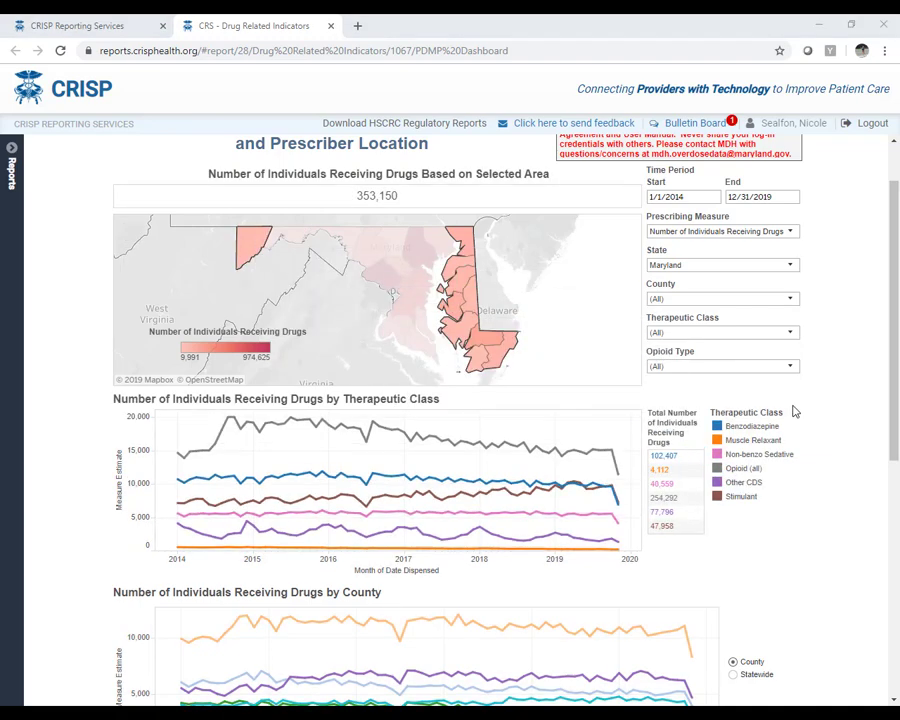
Filter the dashboard's counties to only St. Mary's, Washington, Wicomico and Worcester County.
{"action": "left_click", "coordinate": [791, 299]}
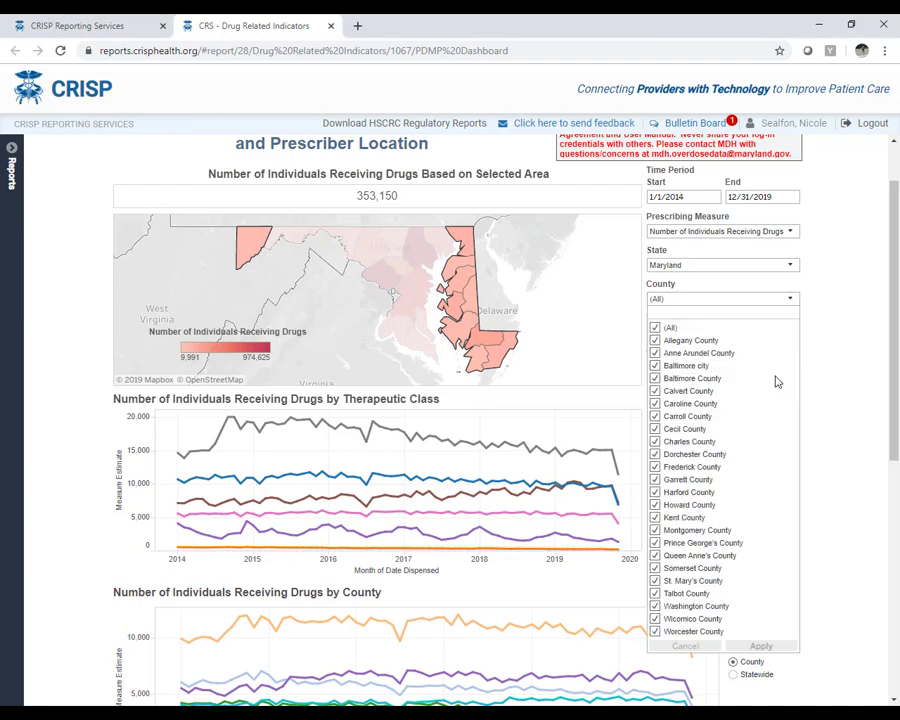
{"action": "scroll", "coordinate": [776, 381], "scroll_direction": "down", "scroll_amount": 2}
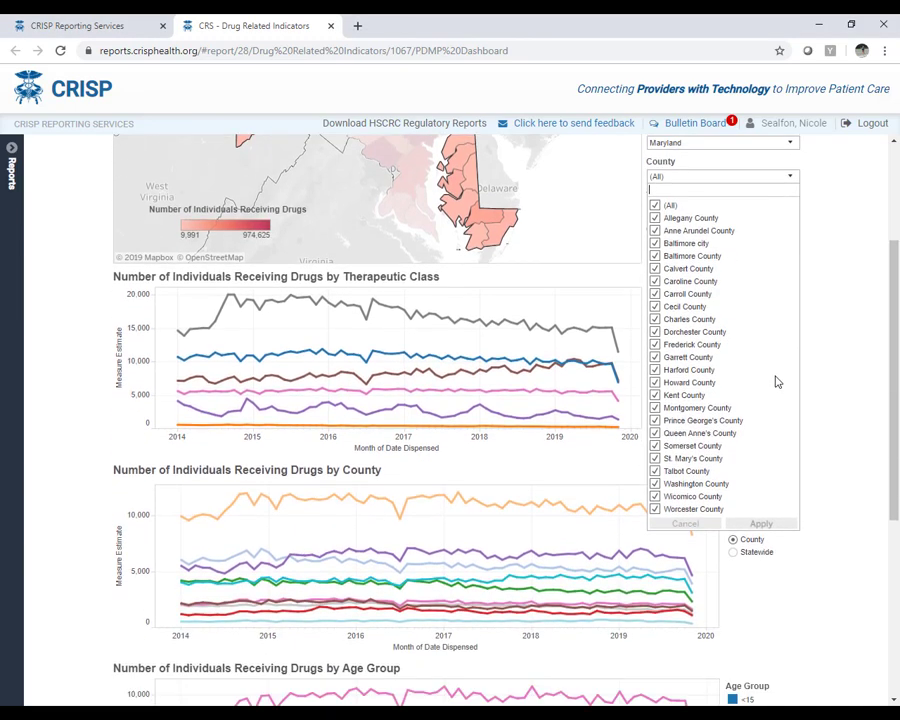
{"action": "scroll", "coordinate": [776, 381], "scroll_direction": "up", "scroll_amount": 2}
{"action": "scroll", "coordinate": [776, 381], "scroll_direction": "down", "scroll_amount": 1}
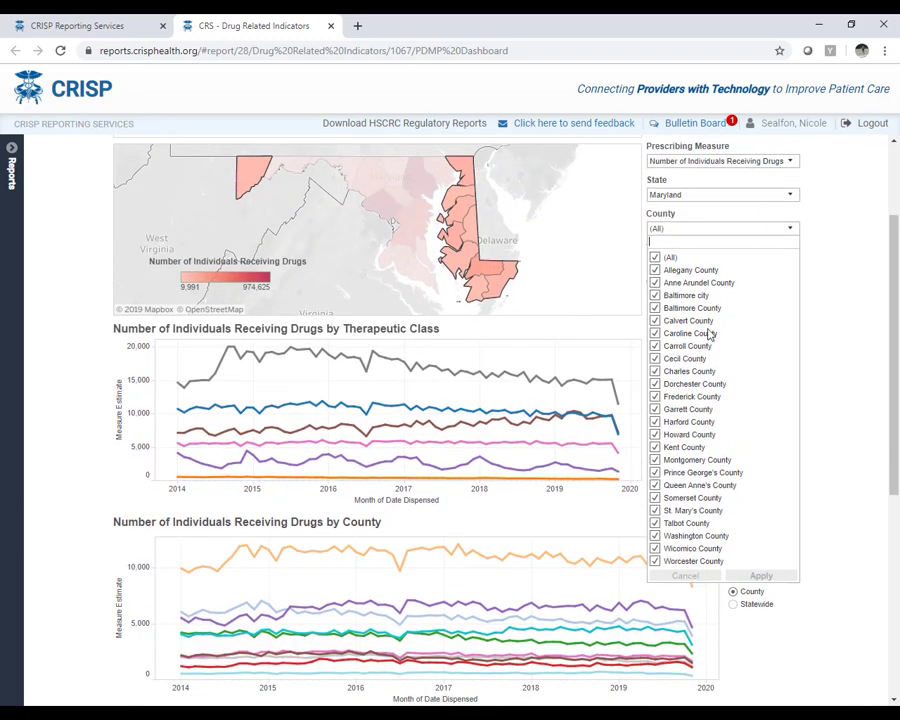
{"action": "left_click", "coordinate": [656, 258]}
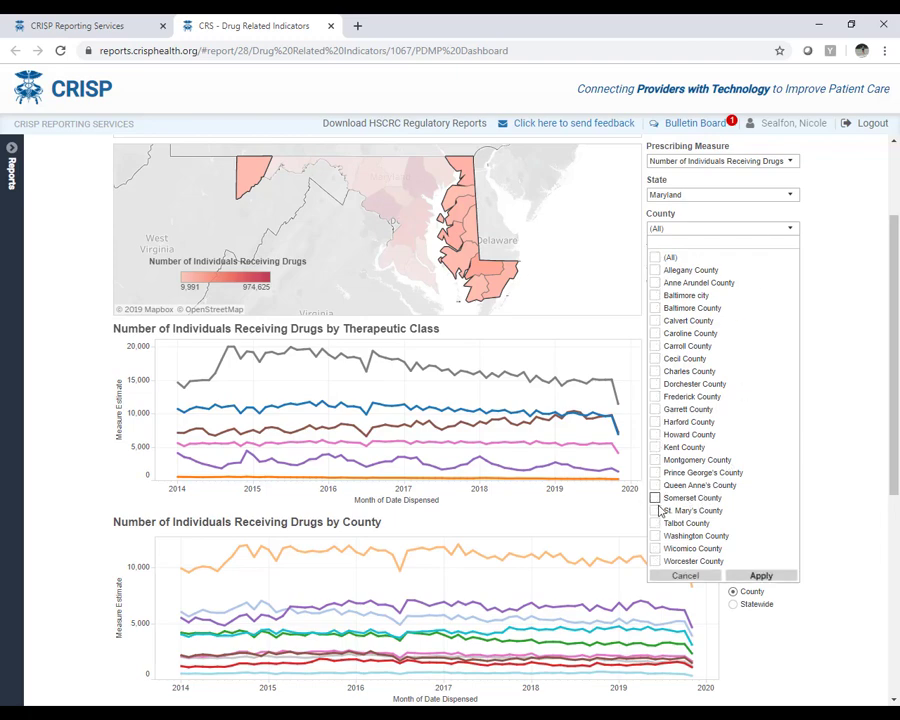
{"action": "left_click", "coordinate": [655, 561]}
{"action": "left_click", "coordinate": [655, 548]}
{"action": "left_click", "coordinate": [655, 536]}
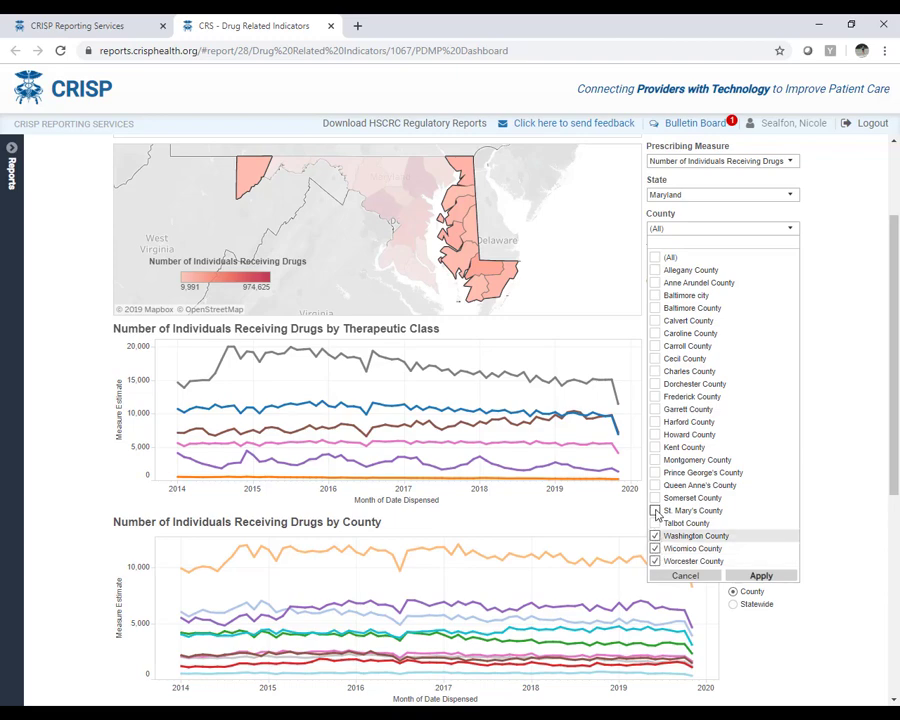
{"action": "left_click", "coordinate": [655, 510]}
{"action": "left_click", "coordinate": [778, 577]}
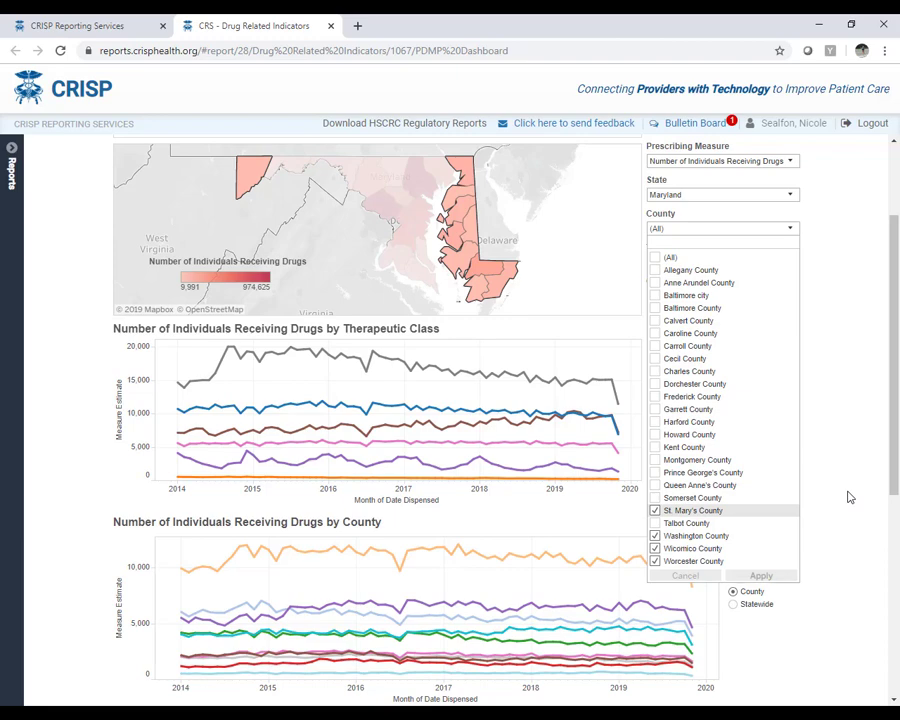
{"action": "scroll", "coordinate": [836, 440], "scroll_direction": "up", "scroll_amount": 3}
{"action": "left_click", "coordinate": [831, 308]}
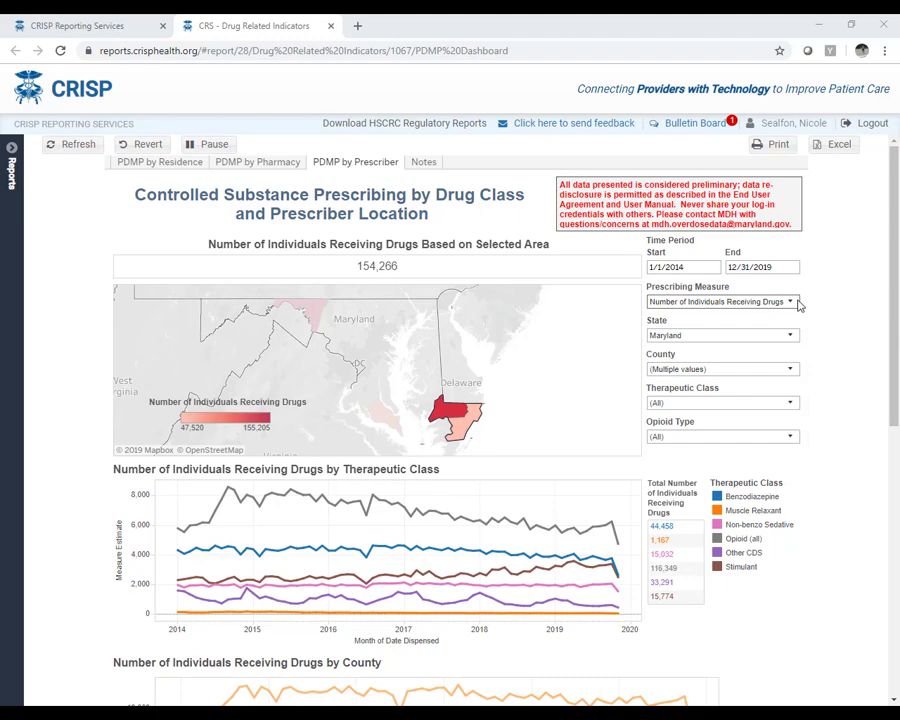
Change the prescribing measure to Prescription Fills per 1000.
{"action": "left_click", "coordinate": [798, 304]}
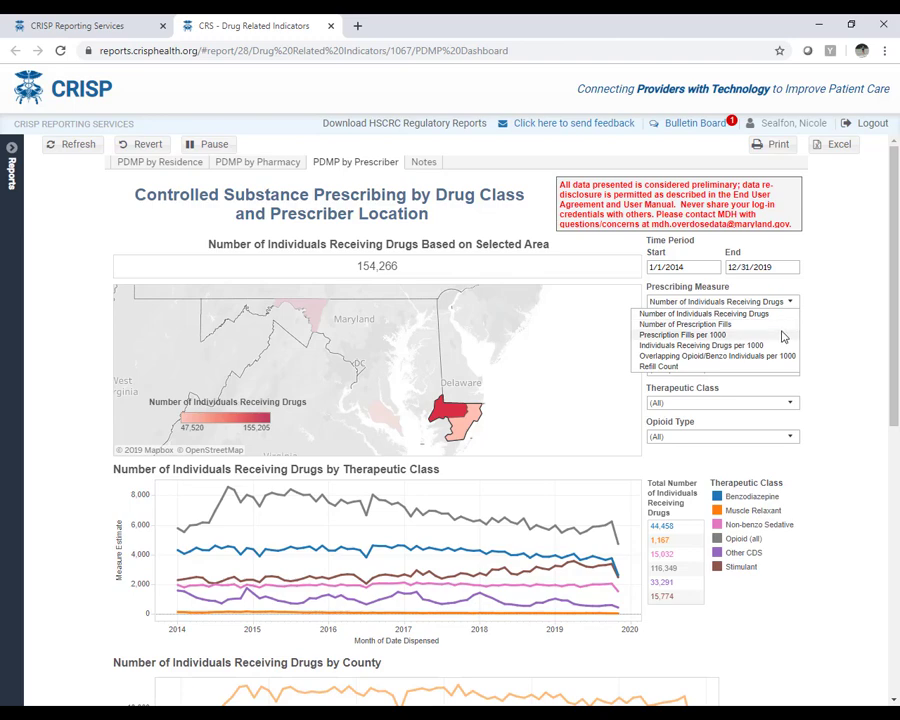
{"action": "left_click", "coordinate": [783, 336]}
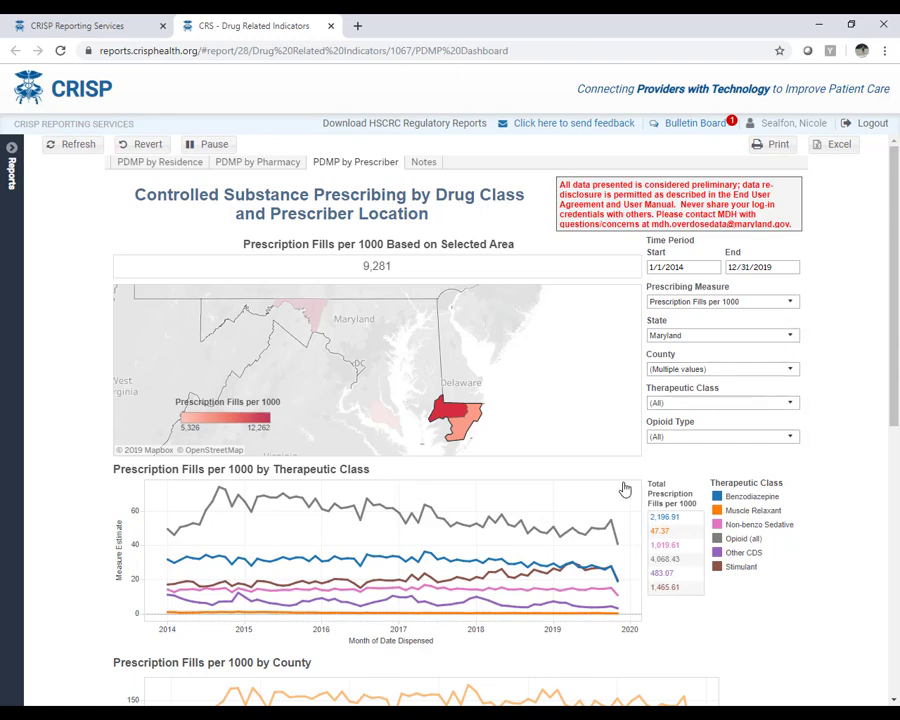
{"action": "mouse_move", "coordinate": [605, 532]}
Export the prescriber view's data to Excel and examine the Refill Count column's totals in the downloaded workbook.
{"action": "left_click", "coordinate": [836, 146]}
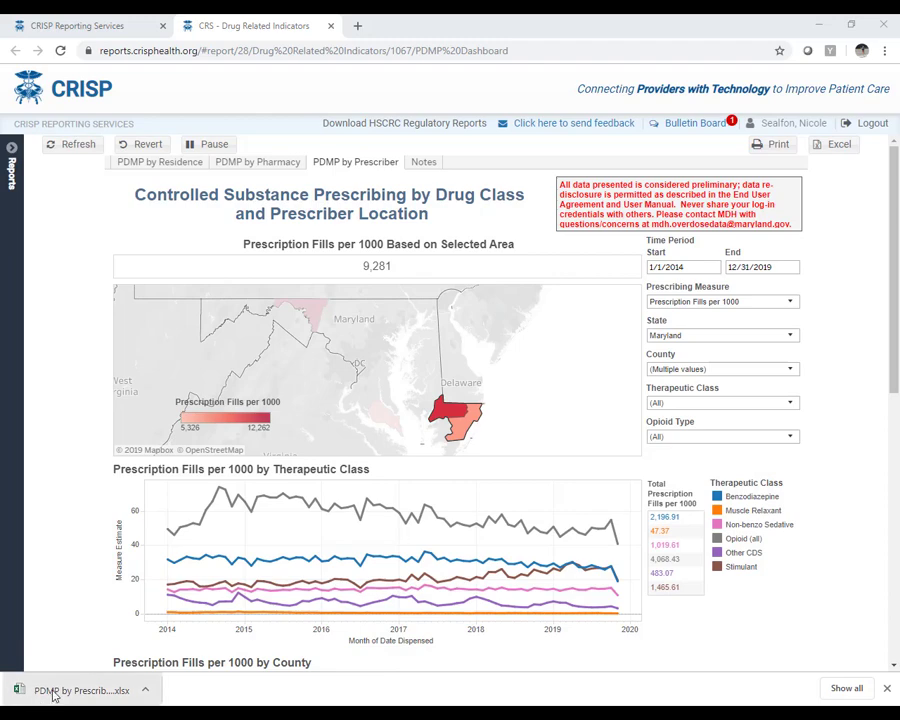
{"action": "left_click", "coordinate": [55, 690]}
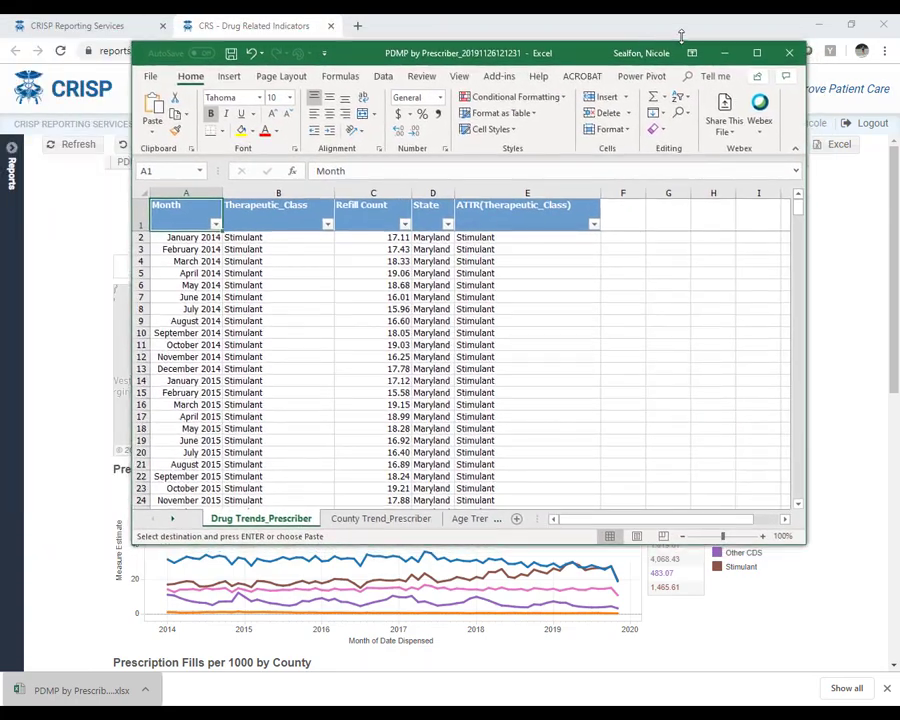
{"action": "left_click", "coordinate": [757, 52]}
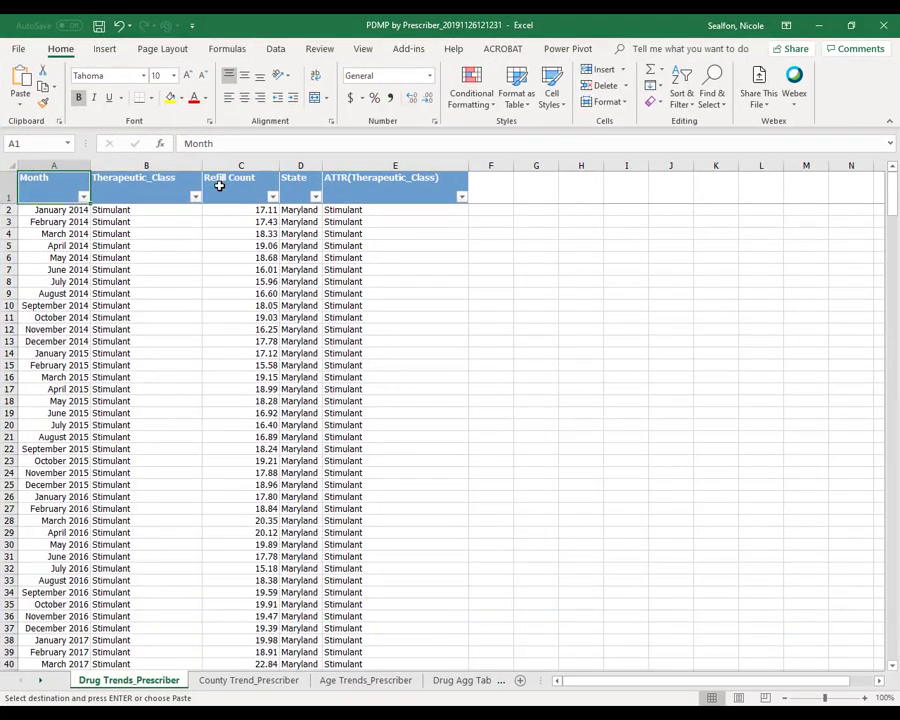
{"action": "left_click", "coordinate": [241, 165]}
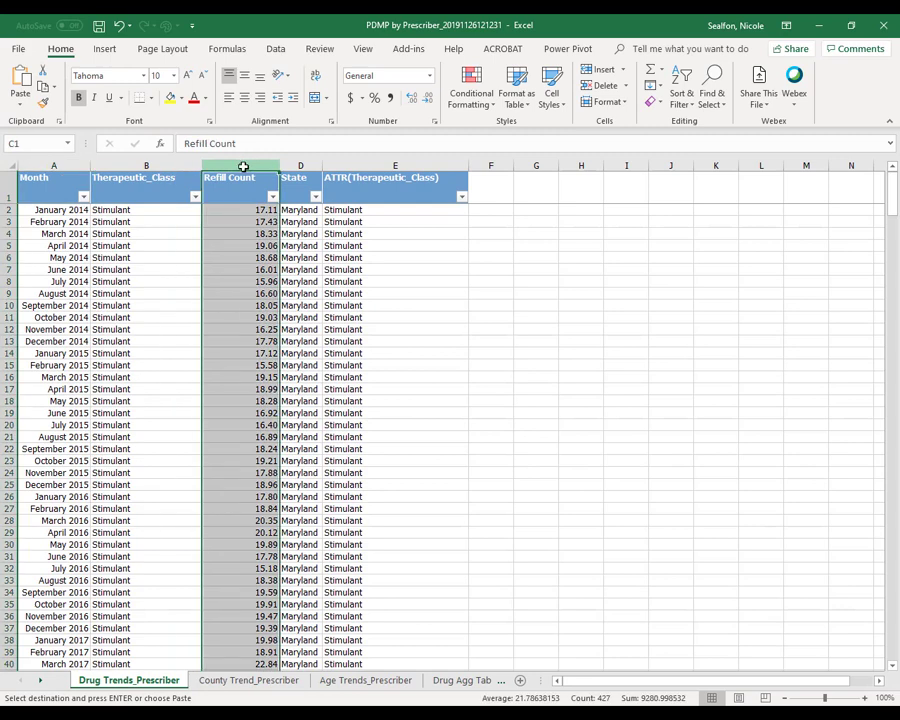
{"action": "left_click", "coordinate": [818, 28]}
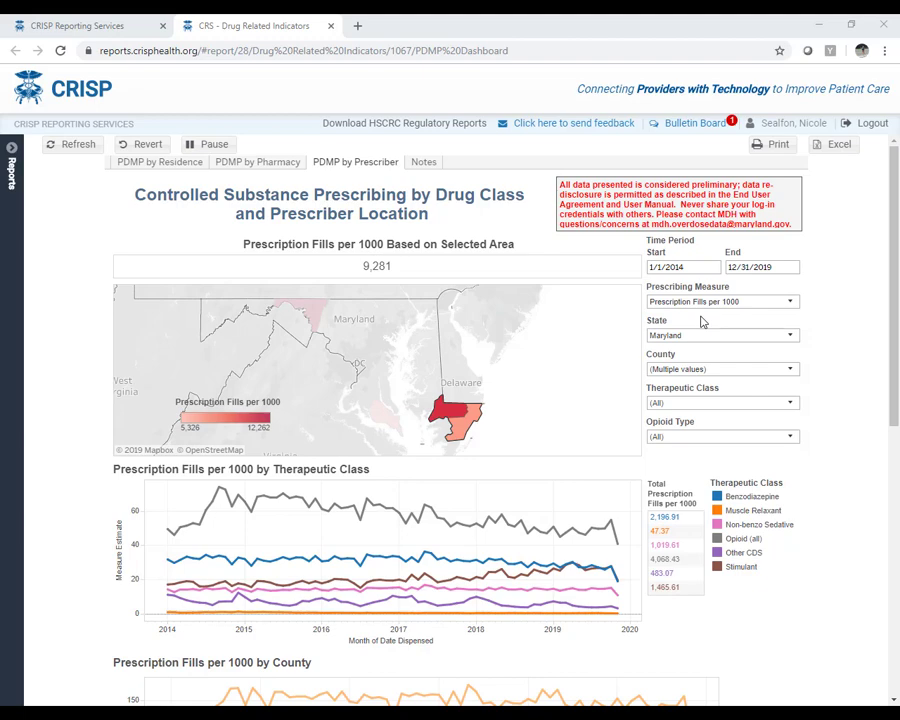
Create a PDF of this view with automatic scaling, Letter paper size and portrait orientation.
{"action": "left_click", "coordinate": [760, 146]}
{"action": "scroll", "coordinate": [600, 330], "scroll_direction": "down", "scroll_amount": 3}
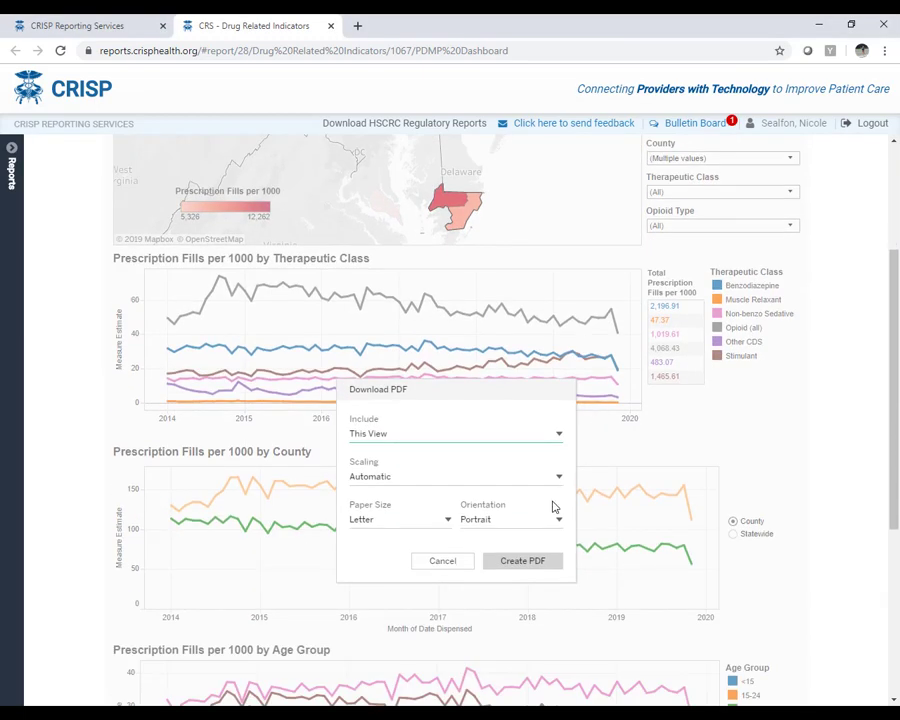
{"action": "left_click", "coordinate": [520, 561]}
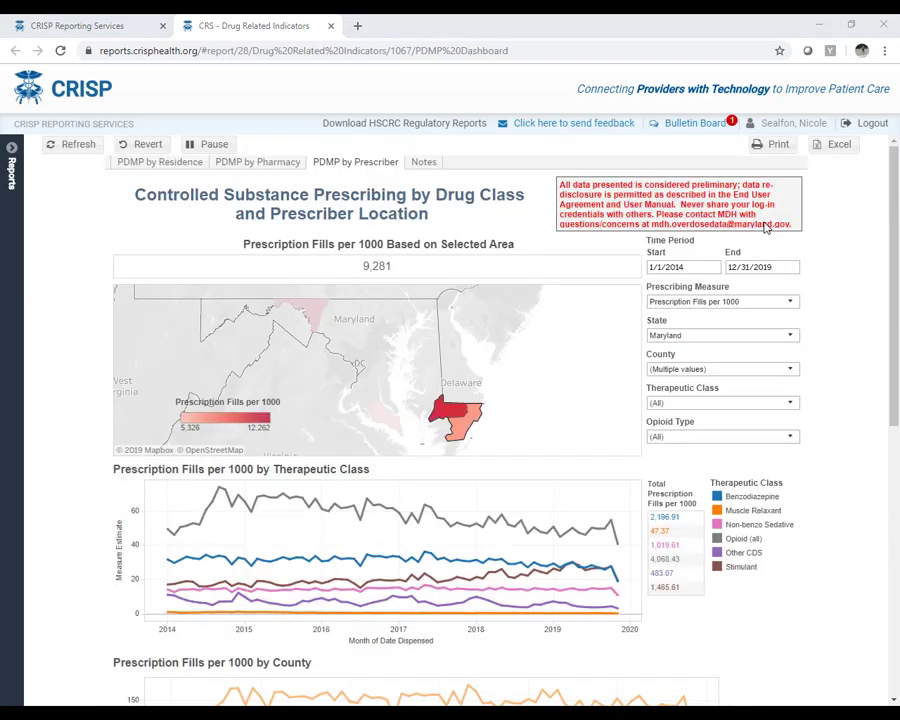